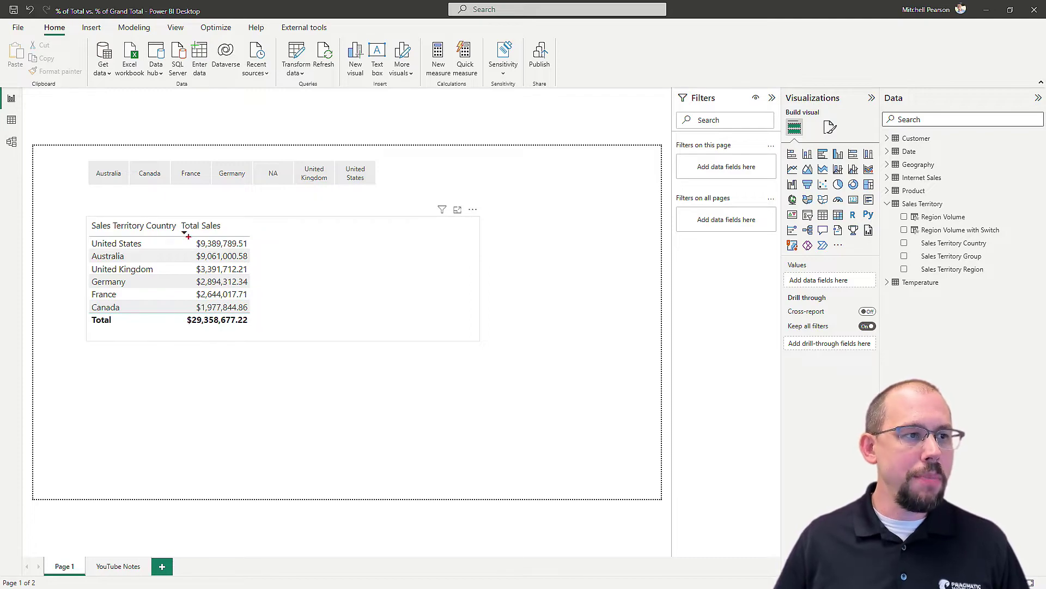
Step: Make several drags on the report canvas, then cancel with Escape
drag(189, 236, 258, 252)
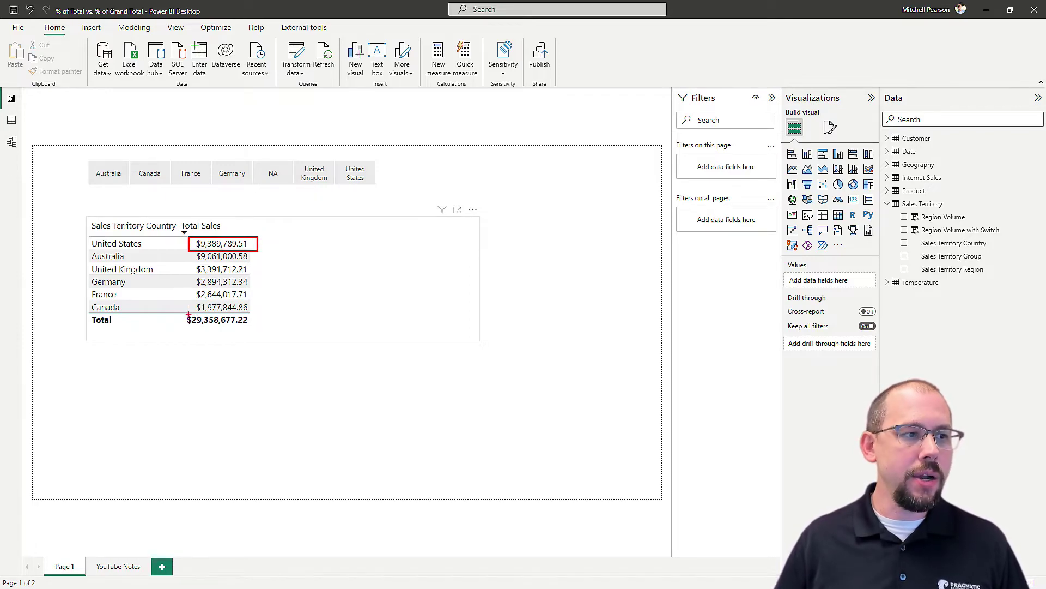
drag(185, 313, 263, 328)
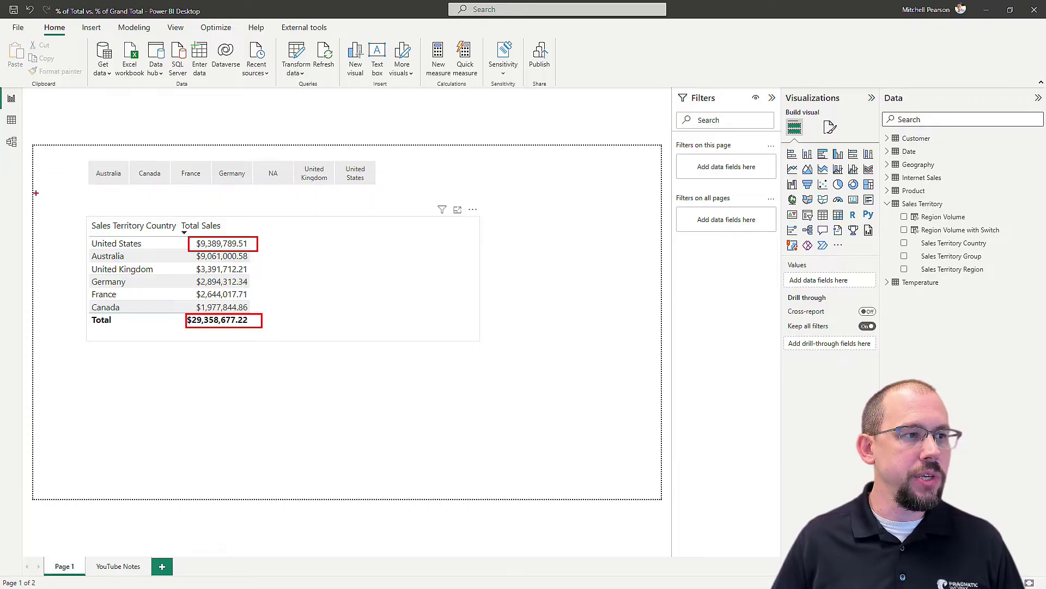
drag(77, 235, 153, 250)
drag(233, 230, 228, 175)
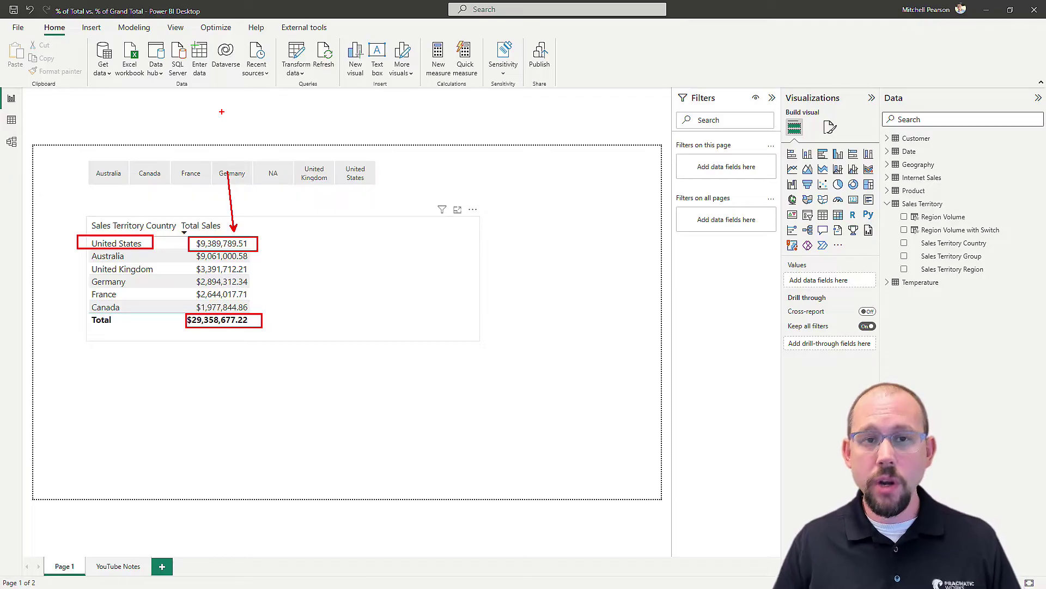
key(Escape)
Step: Create Internet Sales measure '% of Total Sales =' with a second line 'var _TotalSalesAllCountries ='
right_click(922, 178)
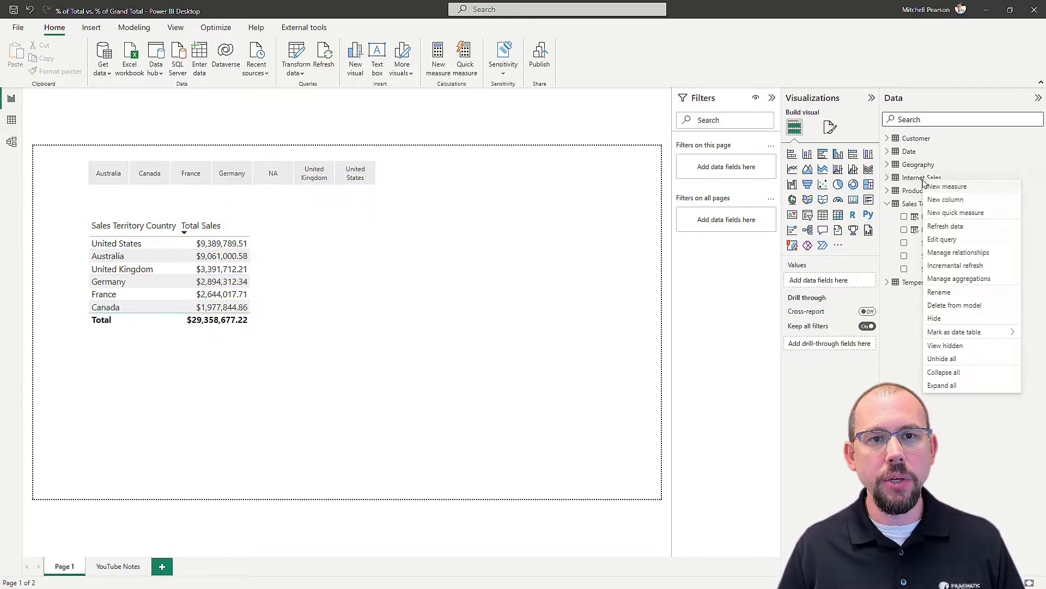
click(938, 187)
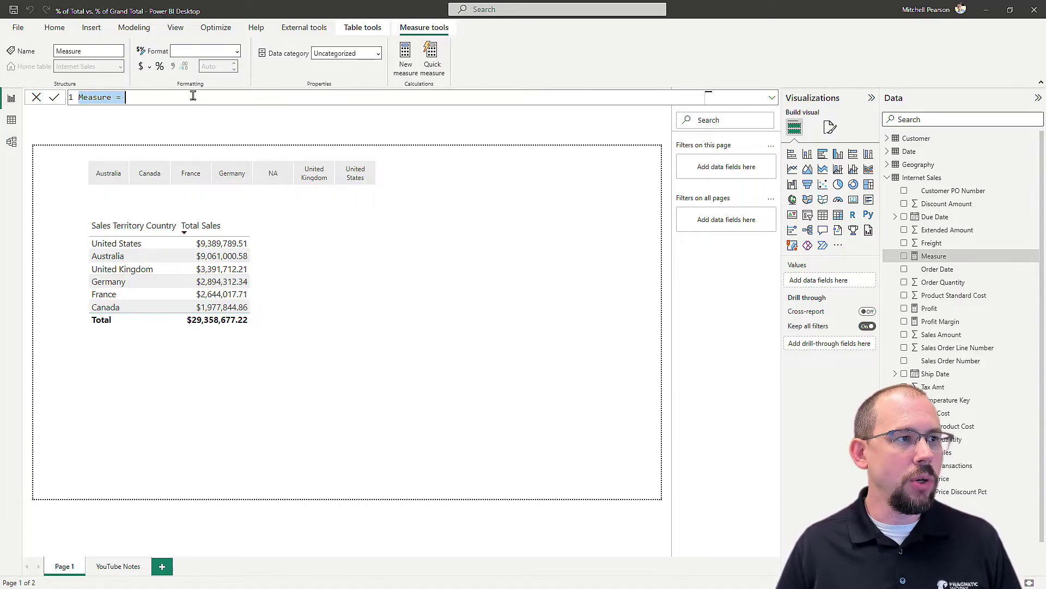
key(BackSpace)
text(% of Total)
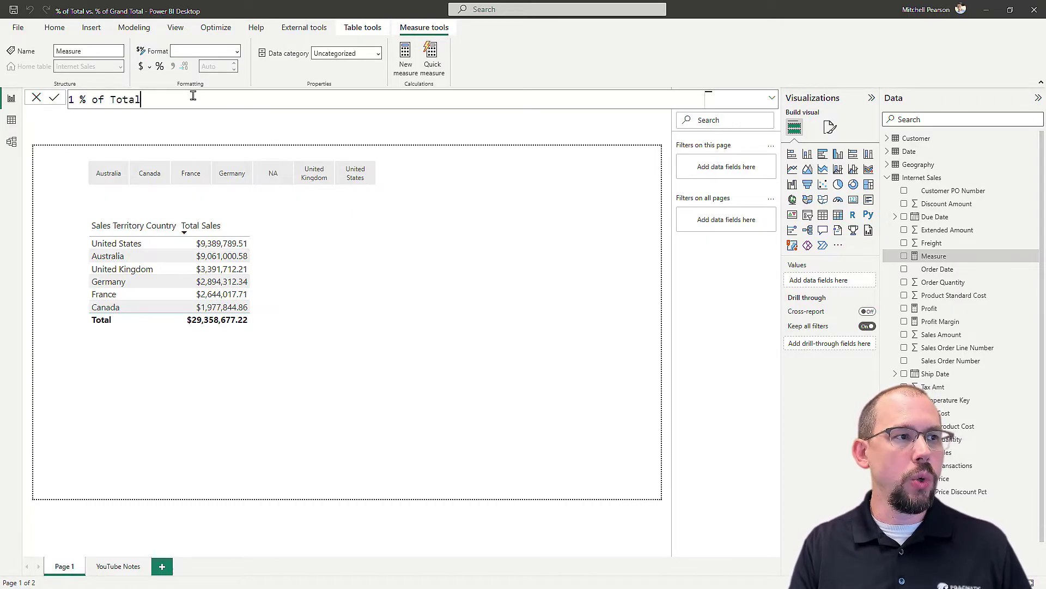
text( Sales =)
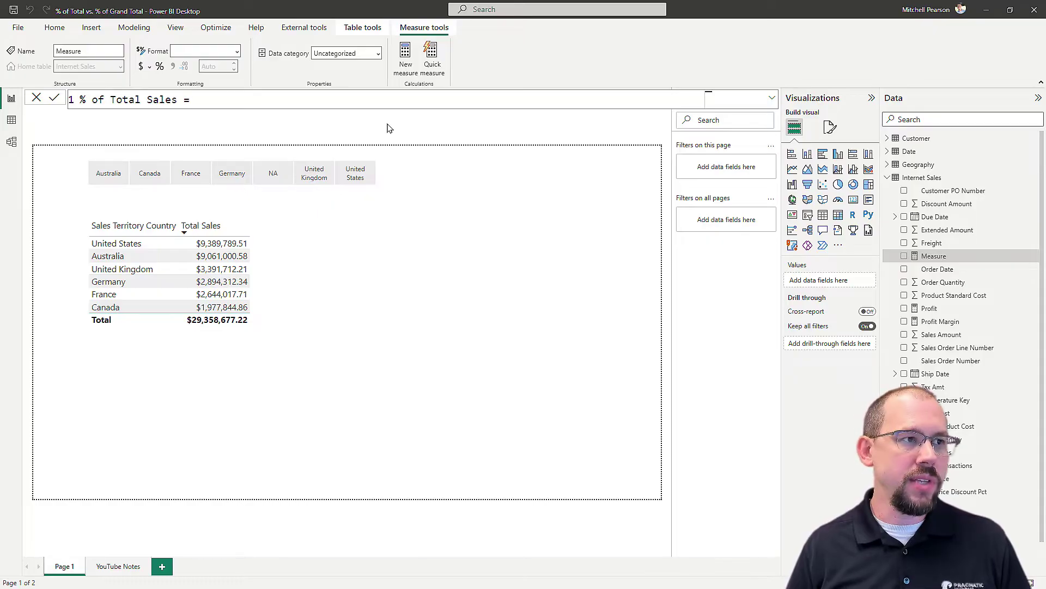
key(shift+Return)
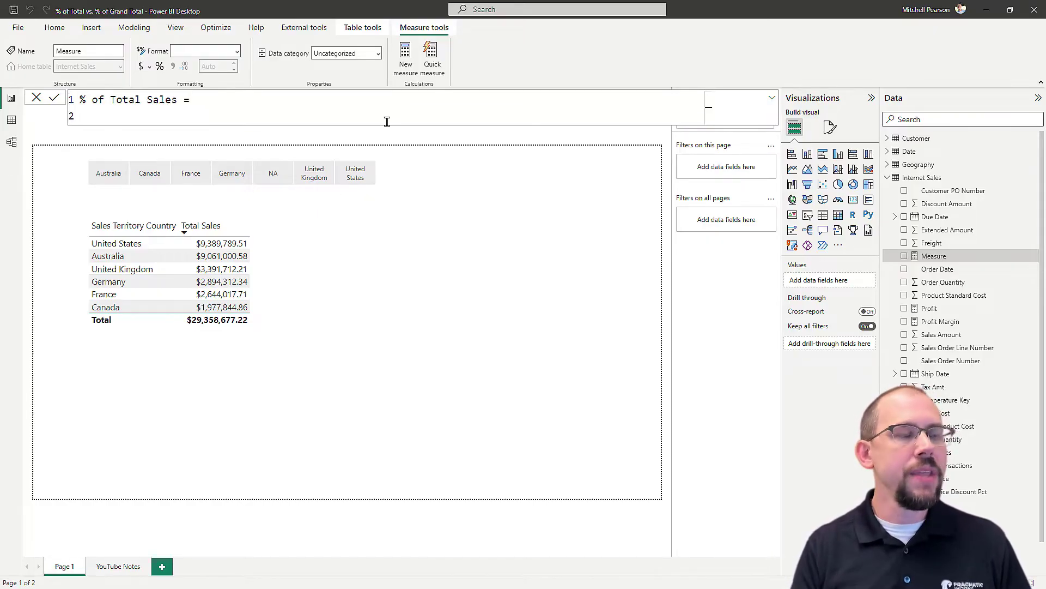
text(var _)
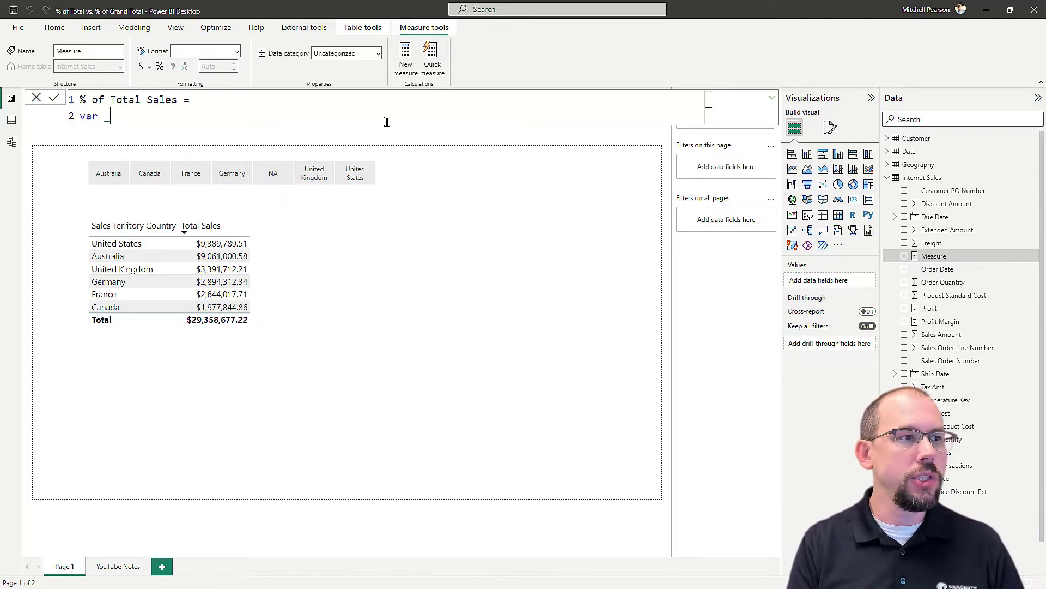
ctrl+scroll(387, 121, up, 1)
text(TotalSa)
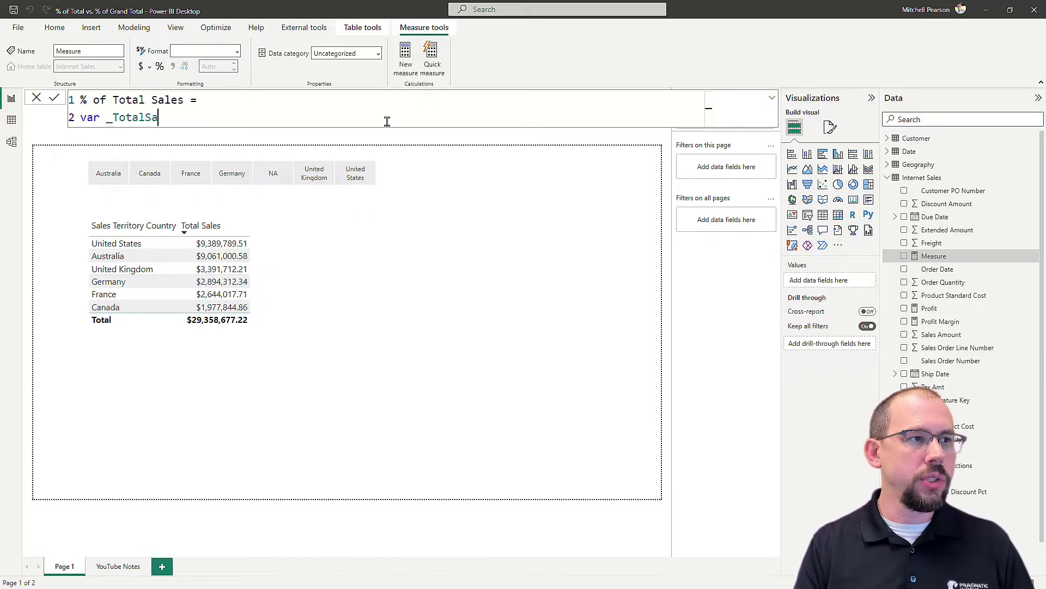
text(lesAllCount)
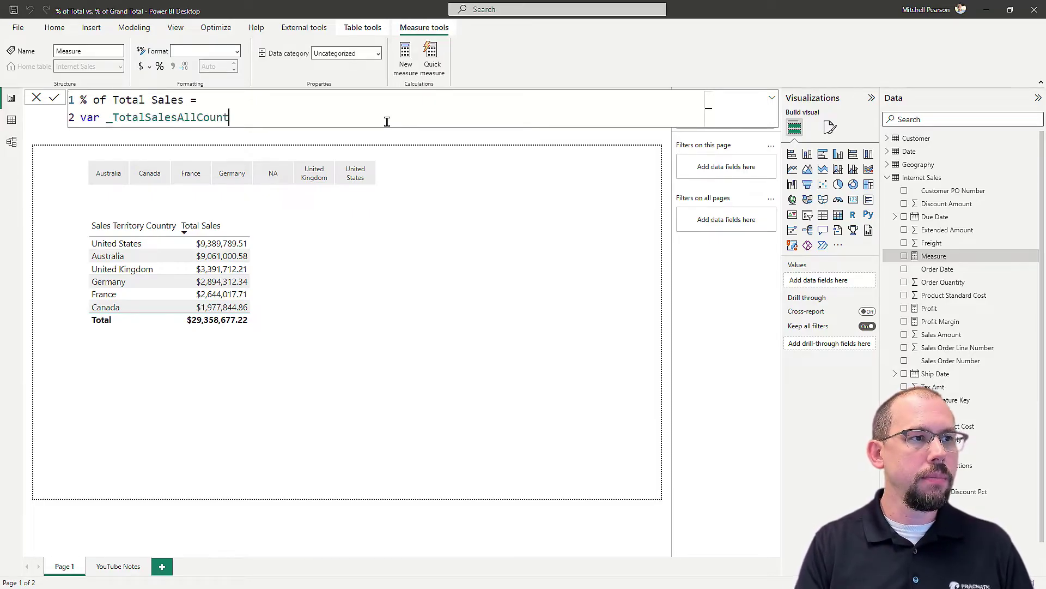
text(ries = )
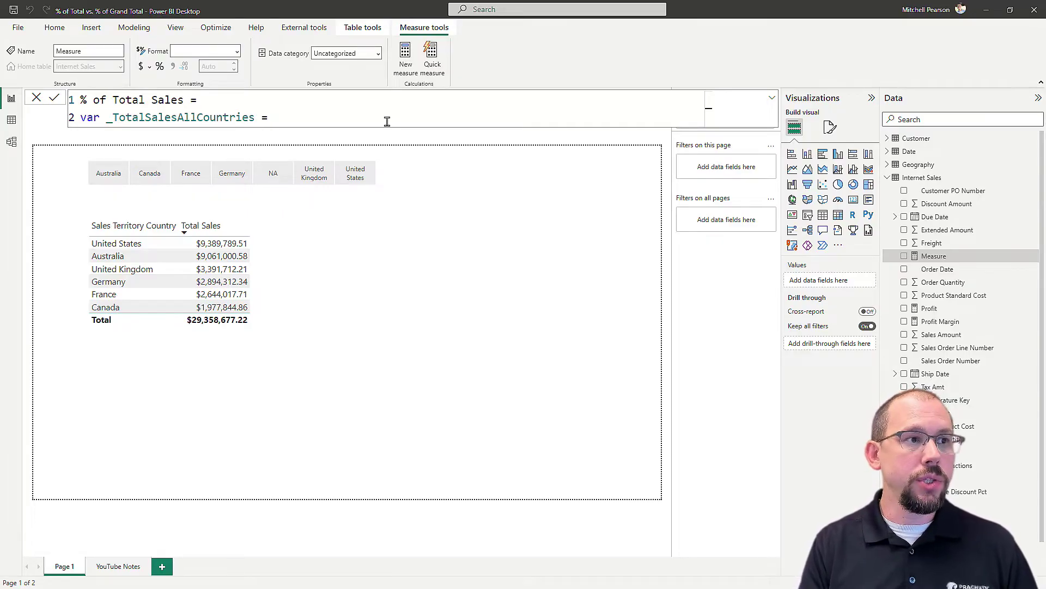
text(c)
Step: Enter CALCULATE([Total Sales], ALL('Sales Territory'[Sales Territory Country])) using autocomplete
key(Tab)
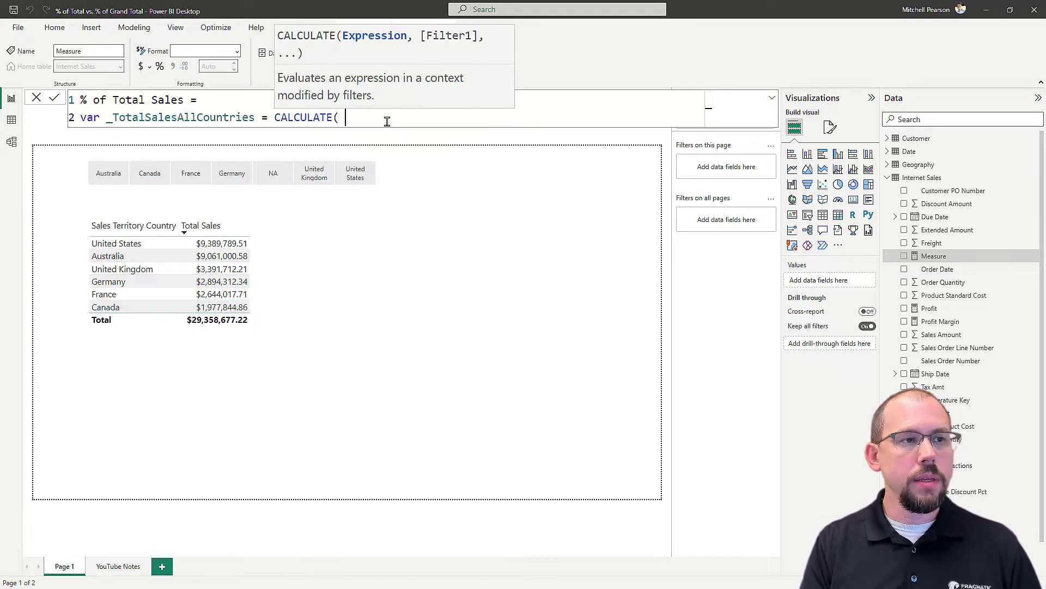
text([total)
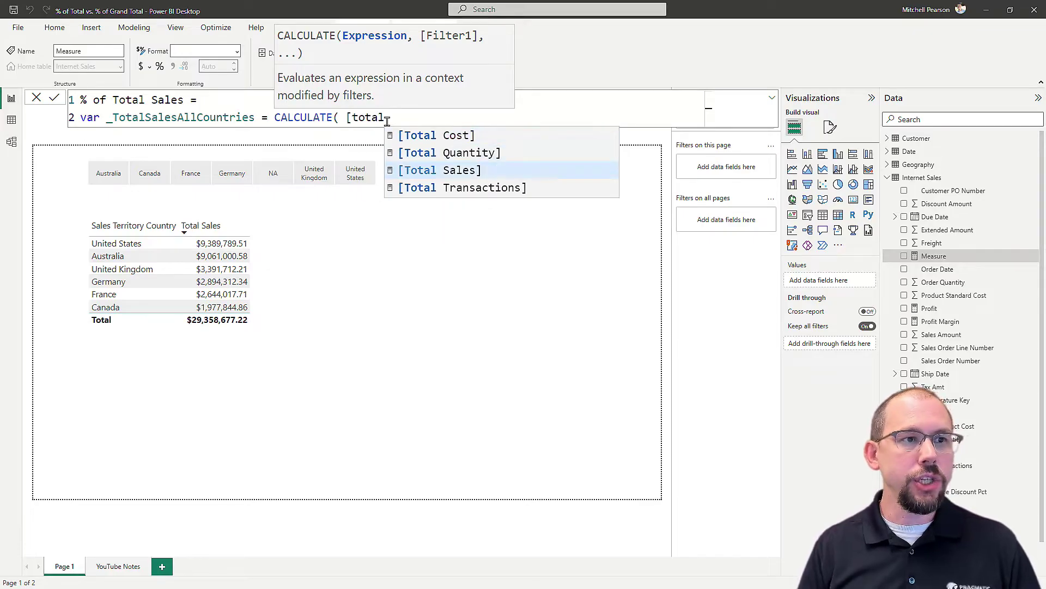
key(Tab)
text(, all)
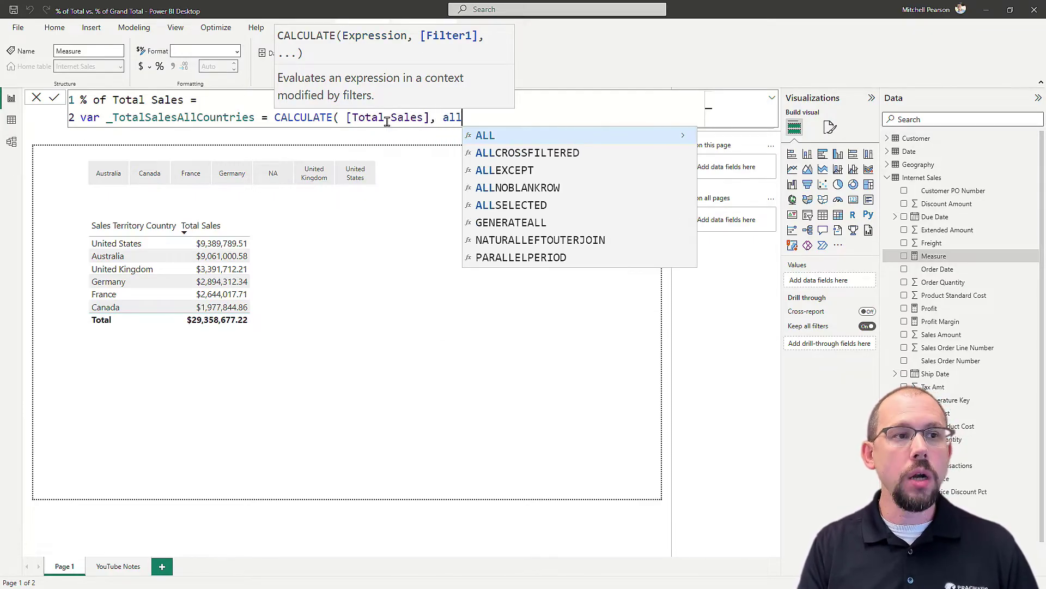
key(Tab)
text(')
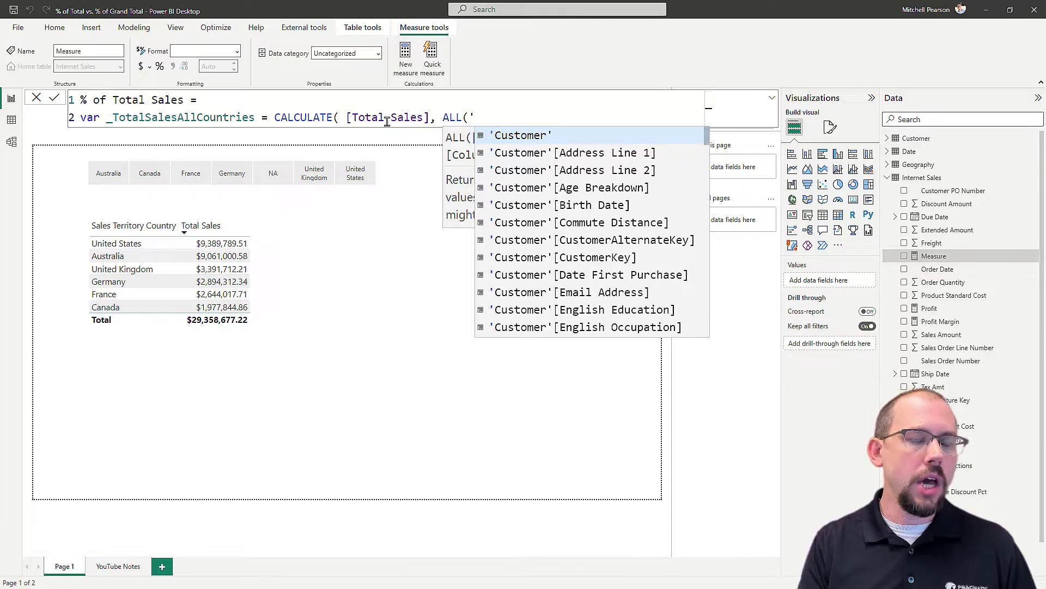
text(sales)
key(Tab)
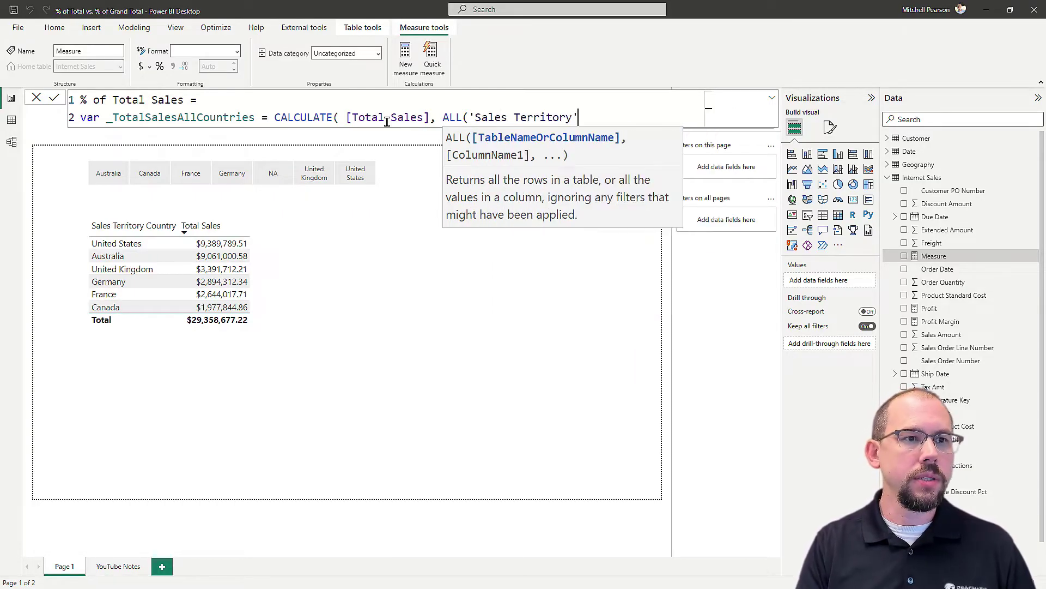
text([count)
key(Tab)
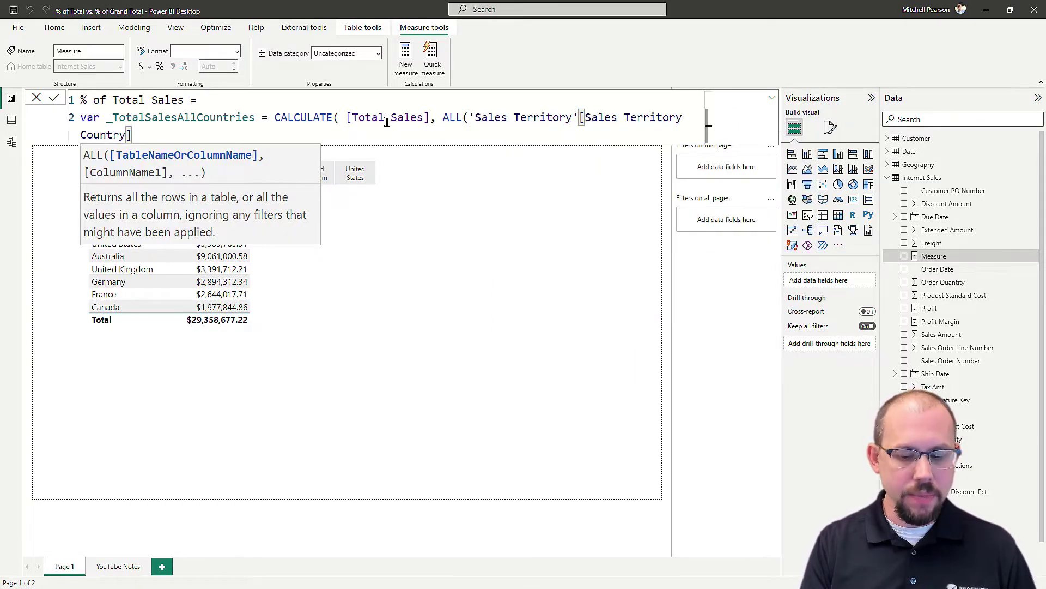
text())
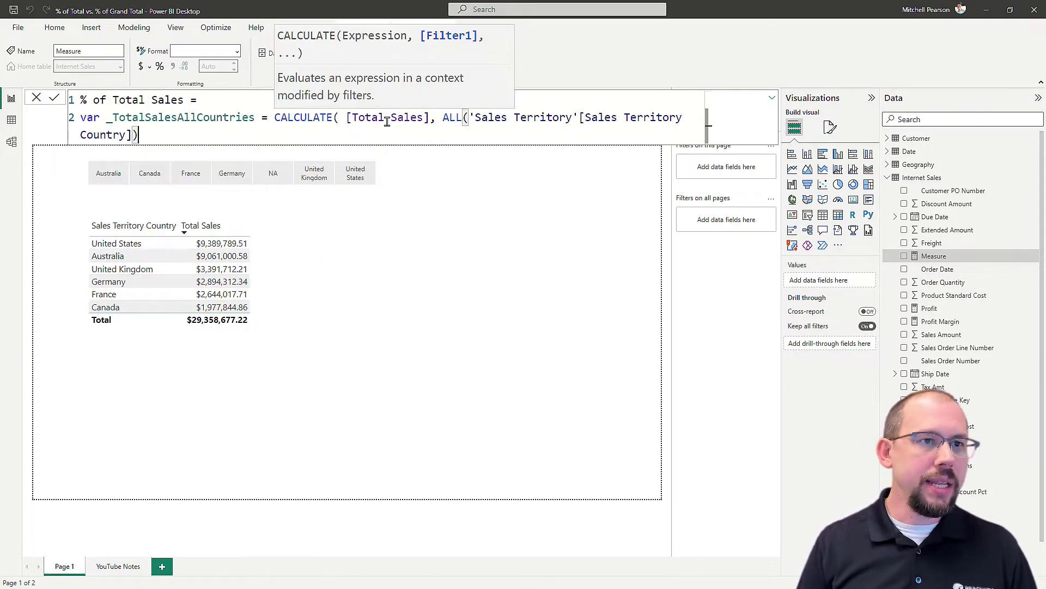
Step: Split the CALCULATE expression over indented lines, with ALL on its own line
click(268, 116)
key(shift+Return)
key(Tab)
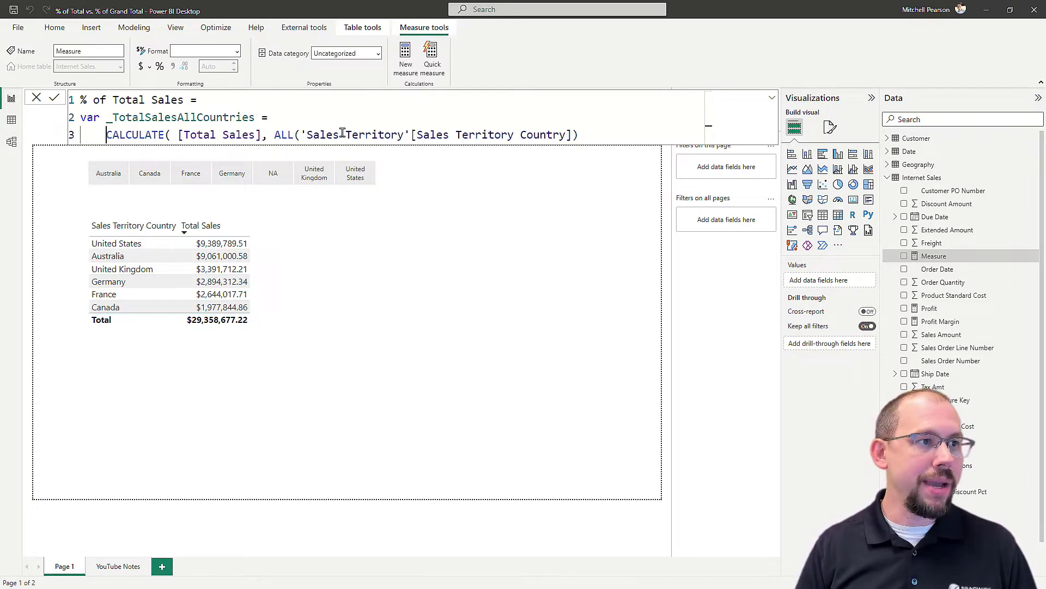
click(182, 134)
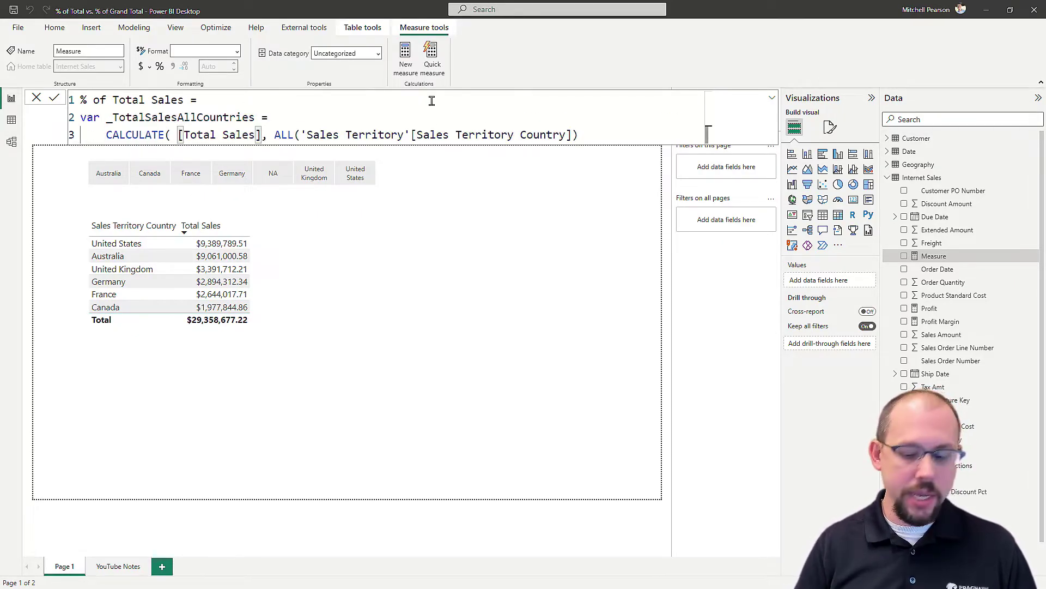
key(shift+Return)
key(Tab)
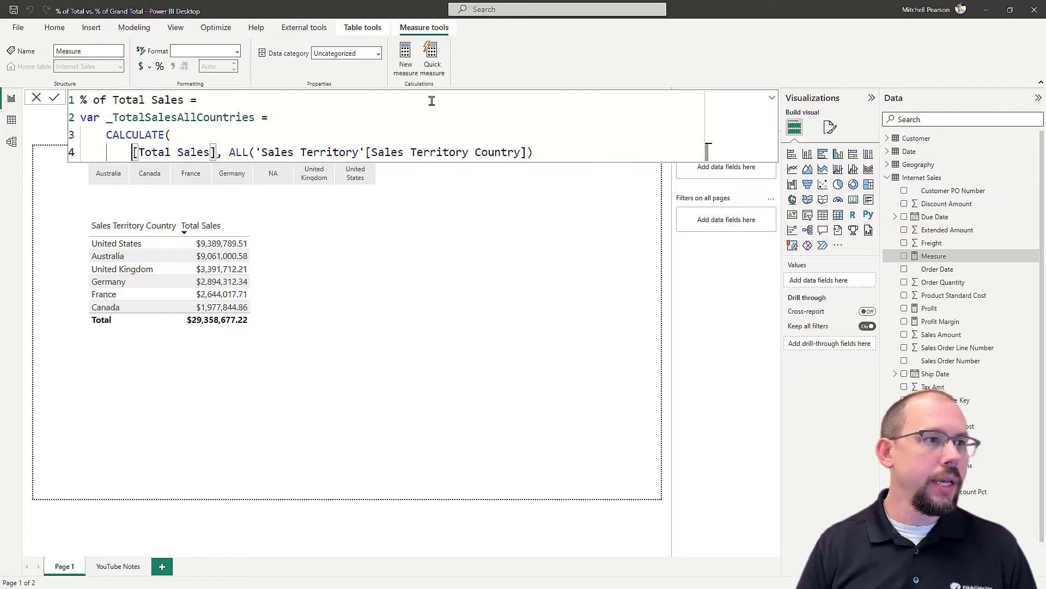
click(226, 152)
key(shift+Return)
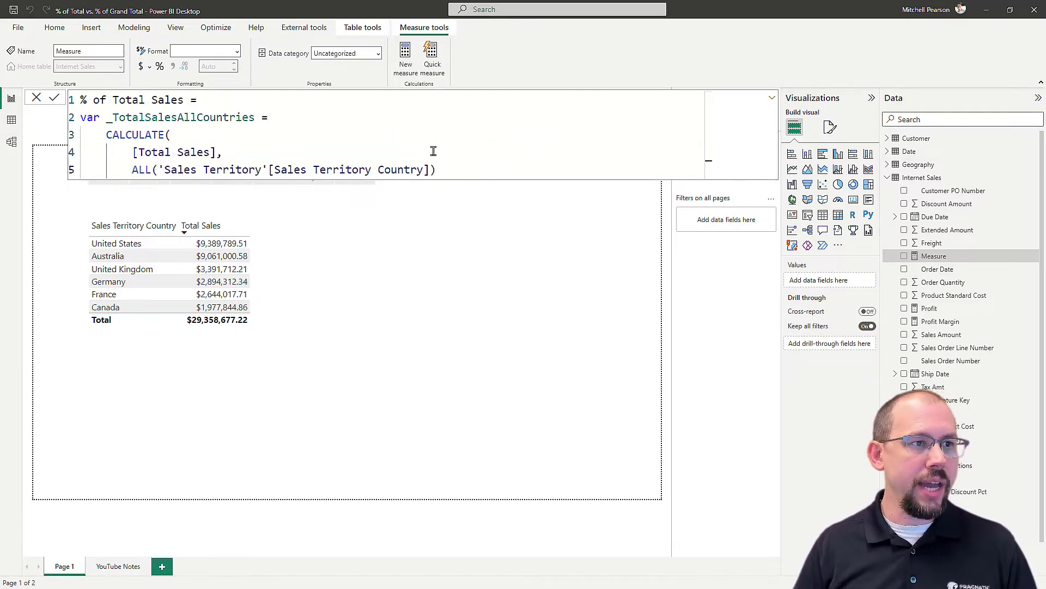
click(441, 170)
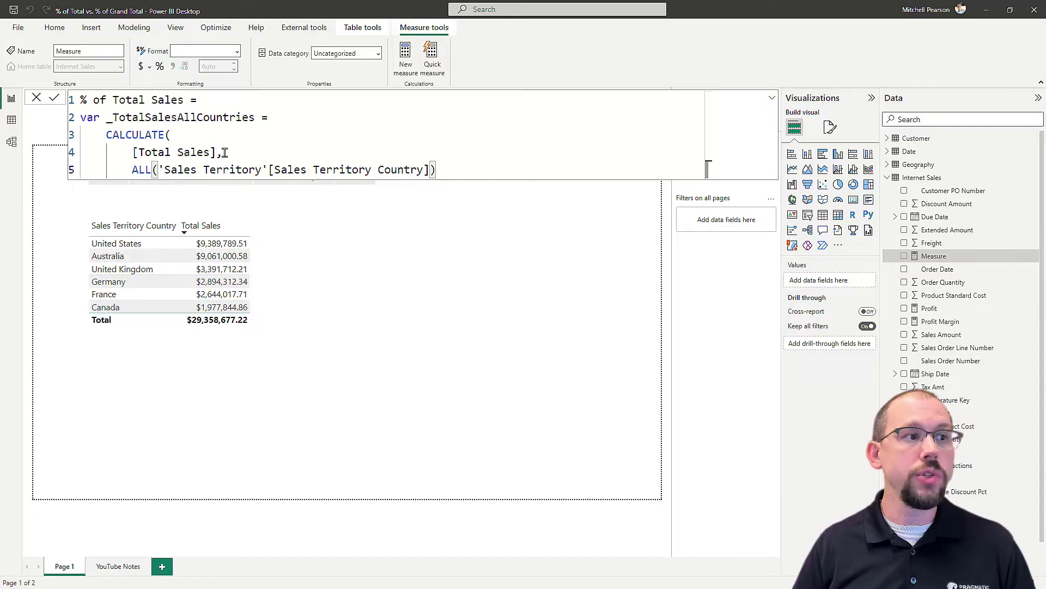
drag(119, 170, 164, 170)
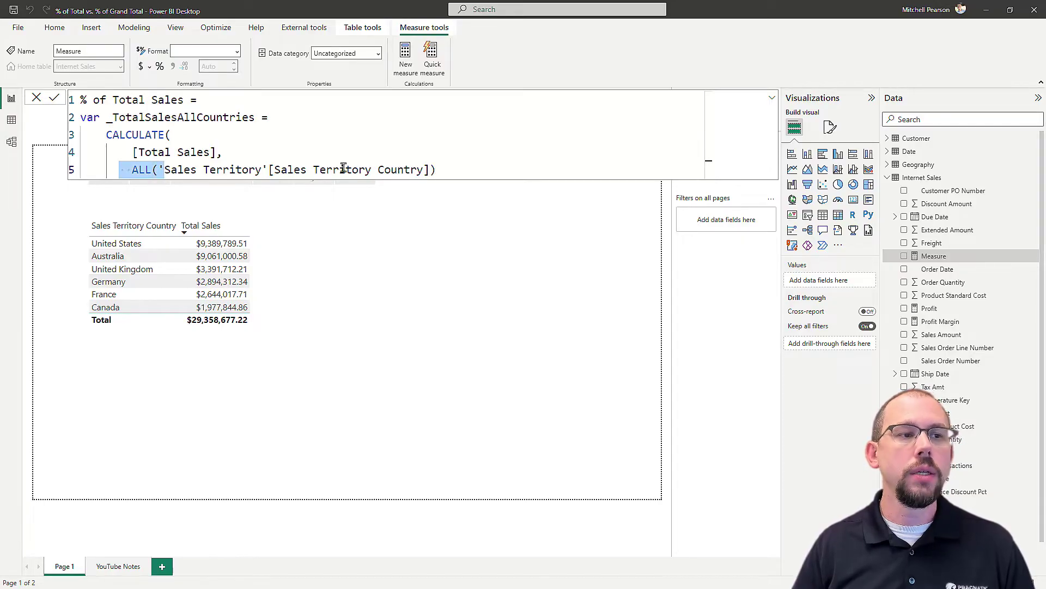
click(454, 172)
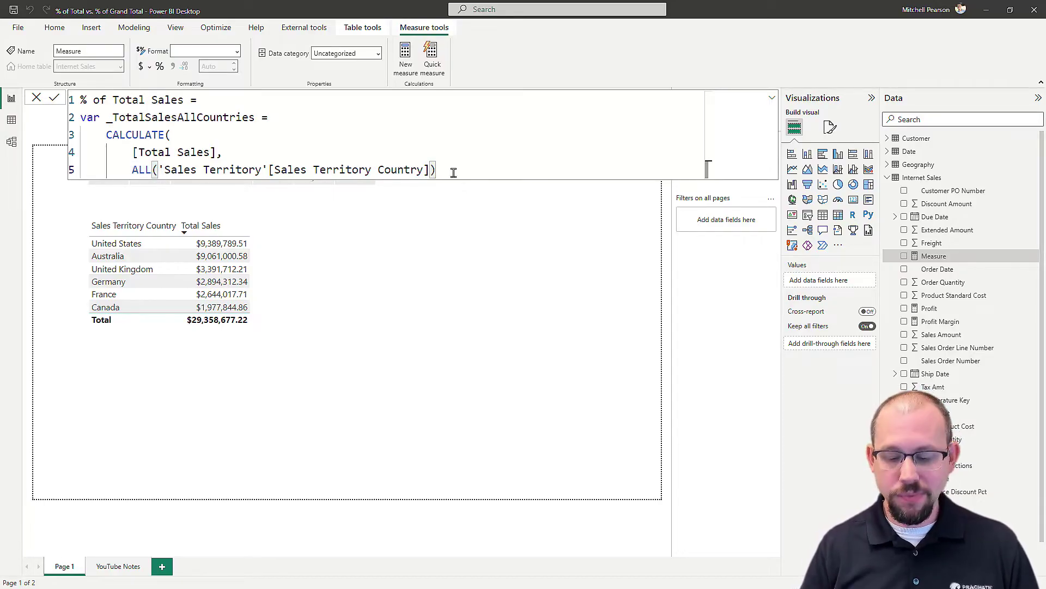
key(Return)
Step: Add a RETURN line and close the CALCULATE parenthesis
key(BackSpace)
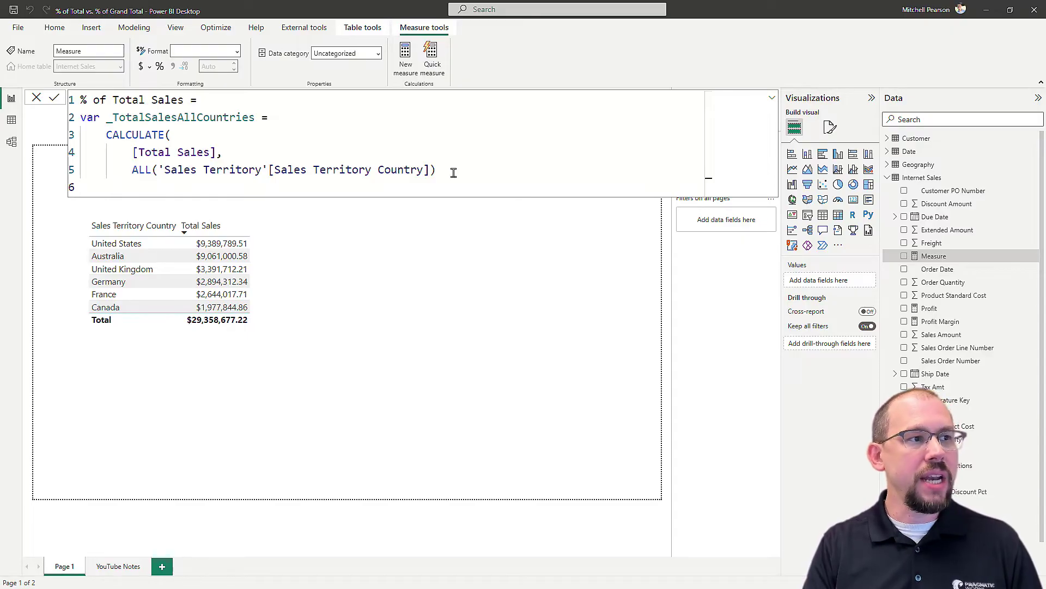
text(RETURN)
key(Return)
text(_)
click(454, 172)
text())
Step: Return _TotalSalesAllCountries, commit the measure, and add it to the country sales table
click(170, 204)
text(TotalSalesAllCountries)
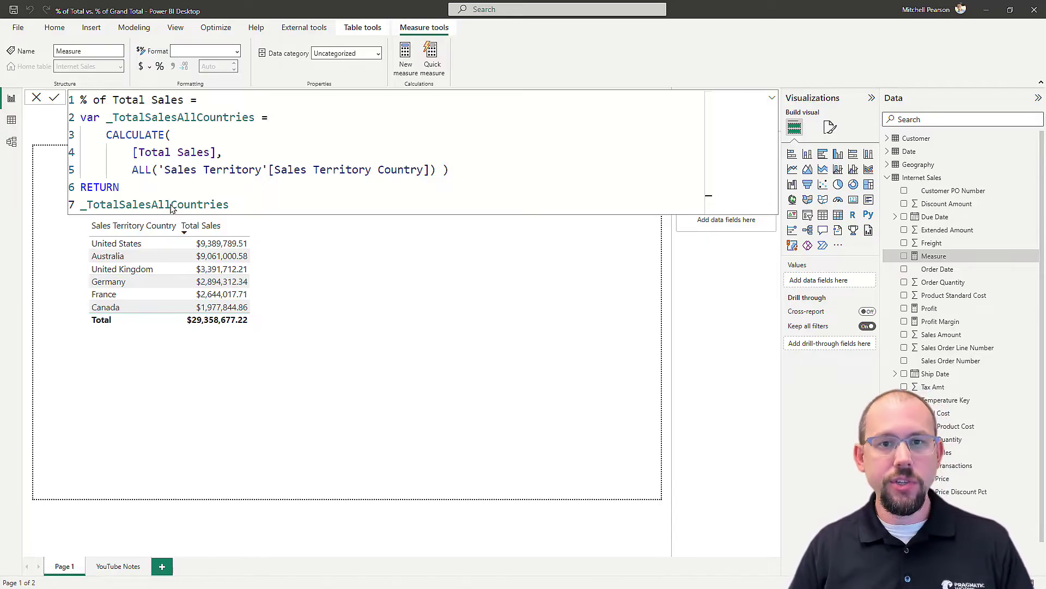
key(Return)
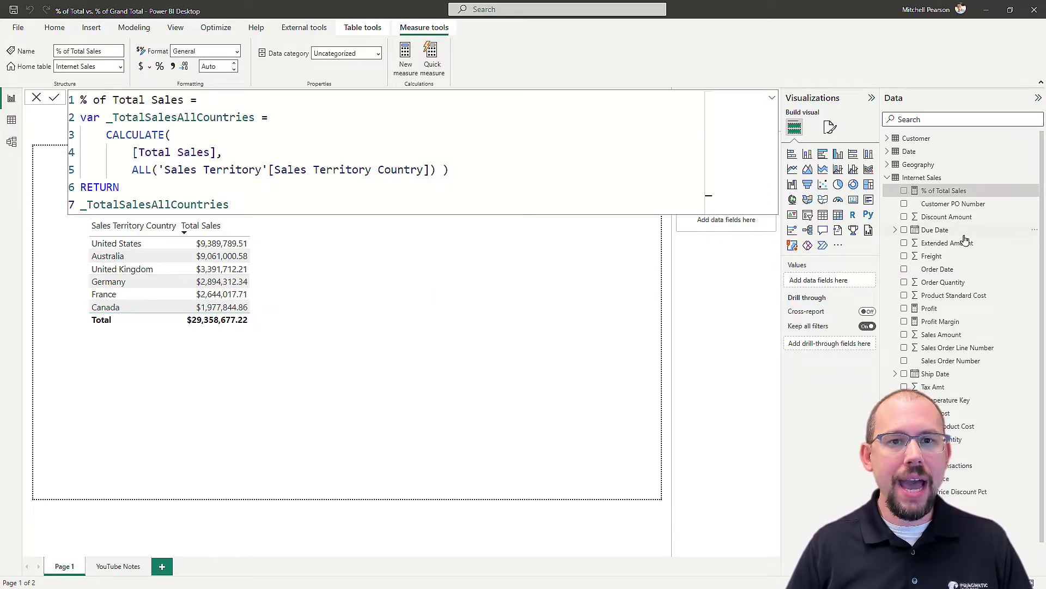
drag(951, 190, 338, 284)
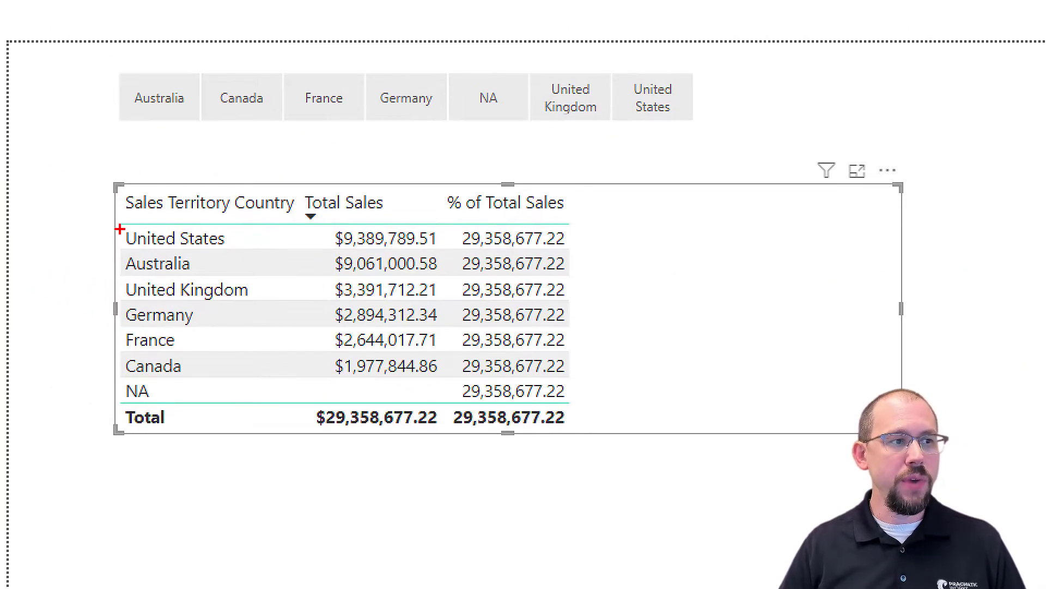
mouse_move(112, 221)
mouse_down()
mouse_move(327, 357)
mouse_move(591, 388)
mouse_move(608, 379)
mouse_up()
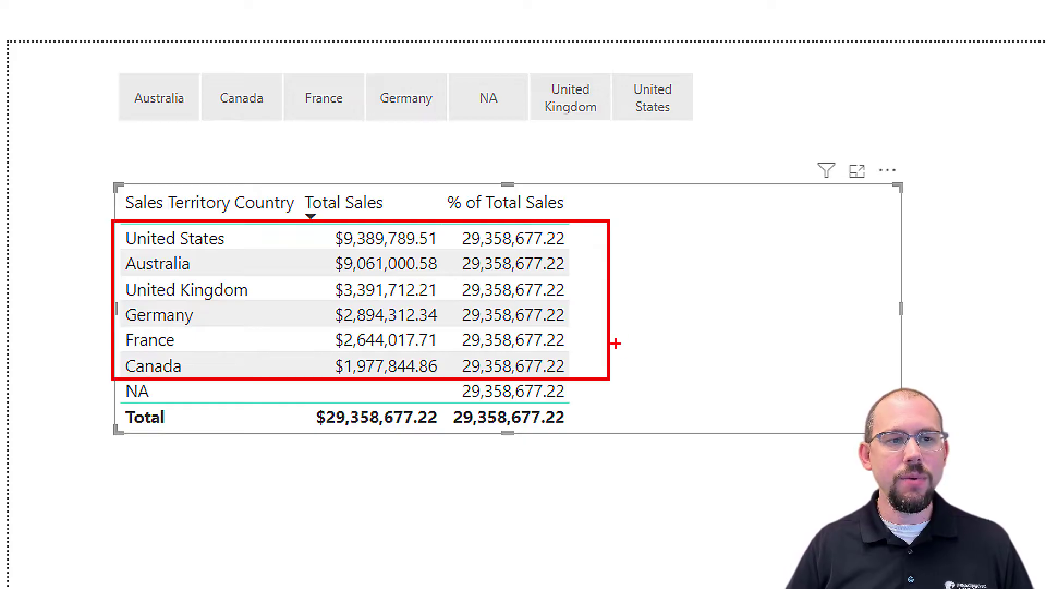
drag(615, 342, 804, 267)
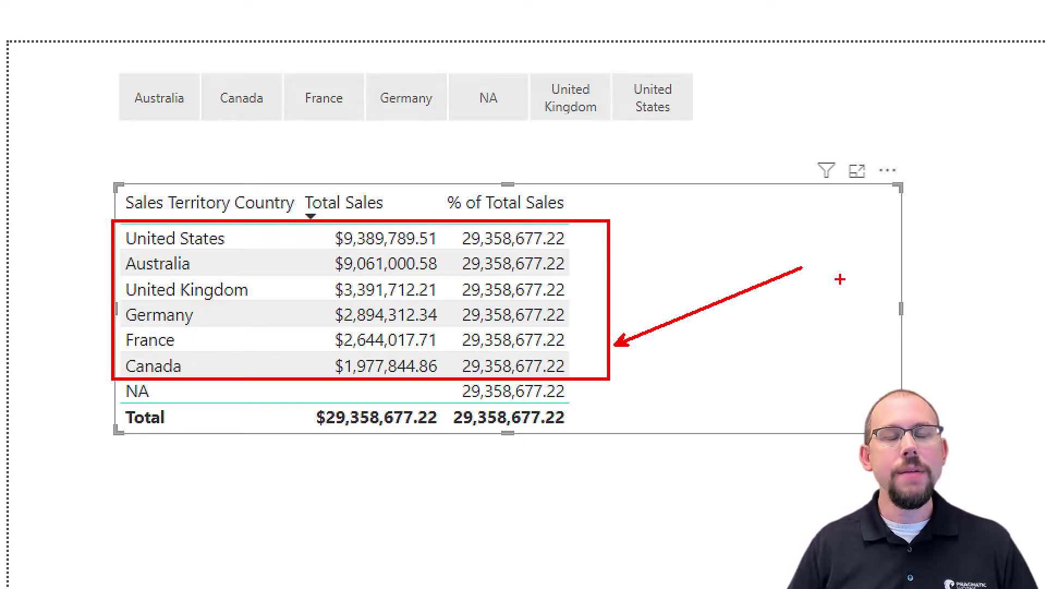
drag(306, 398, 199, 466)
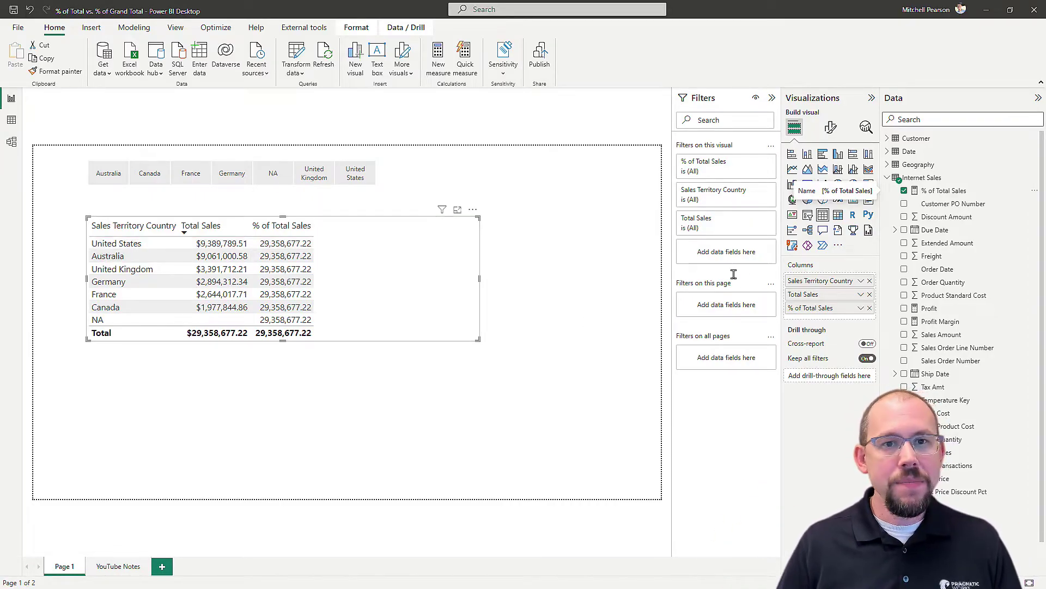
Step: Replace ALL with REMOVEFILTERS in the % of Total Sales formula and commit
click(917, 193)
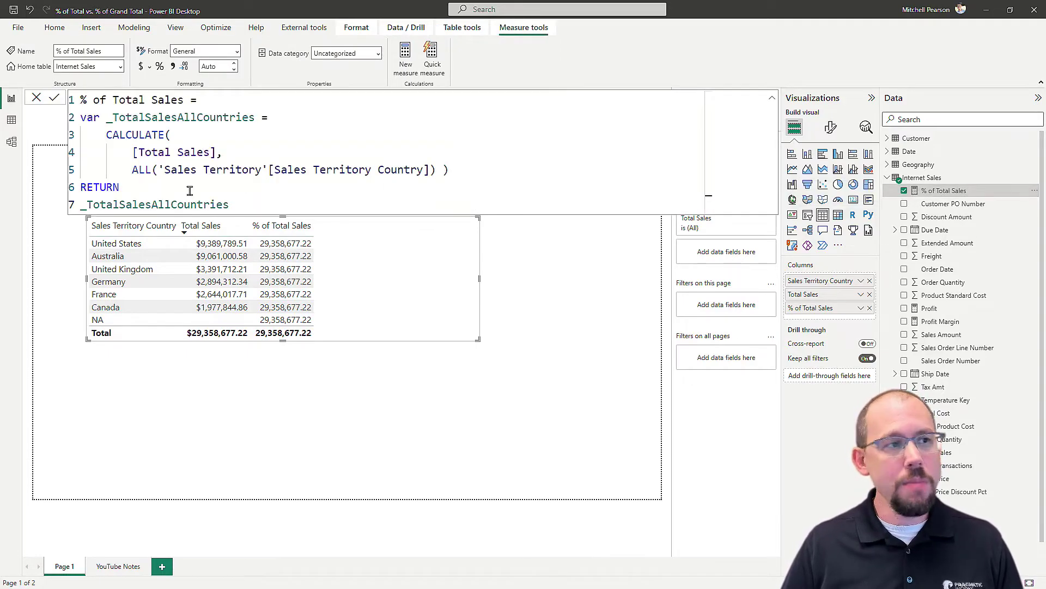
double_click(143, 171)
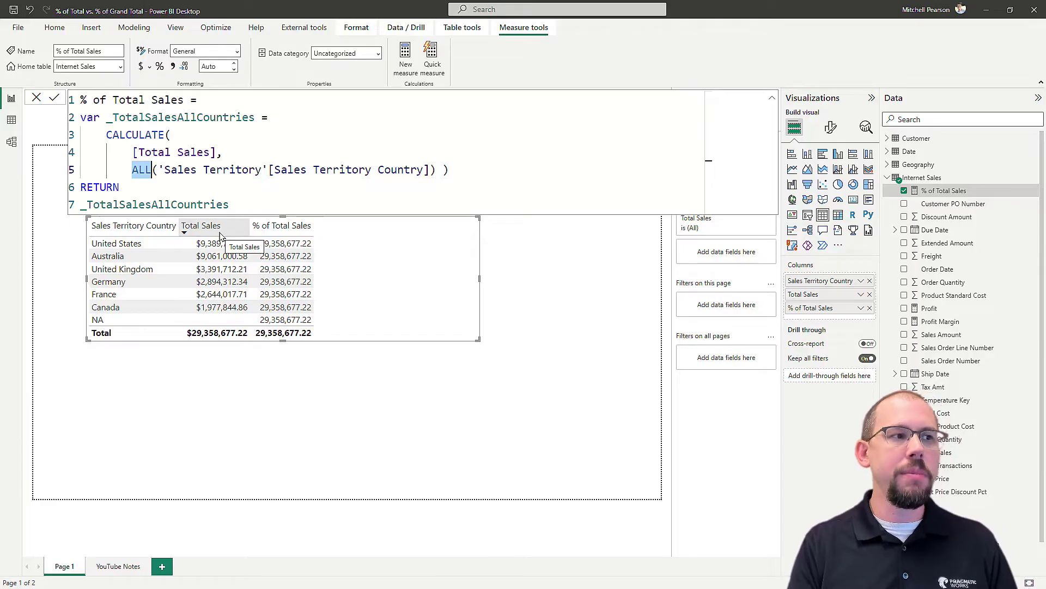
text(REMOVEF)
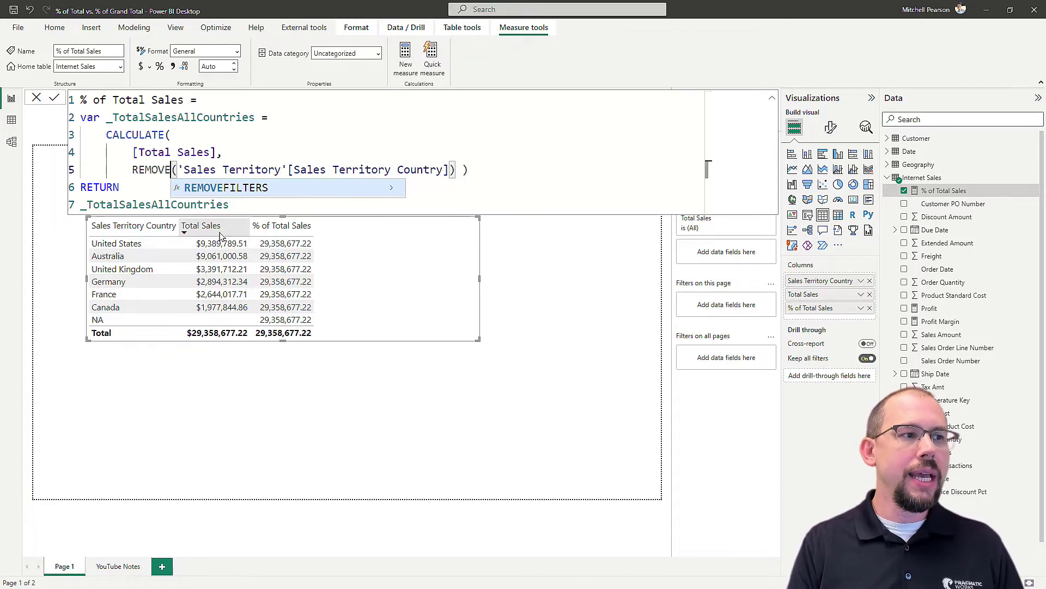
key(Tab)
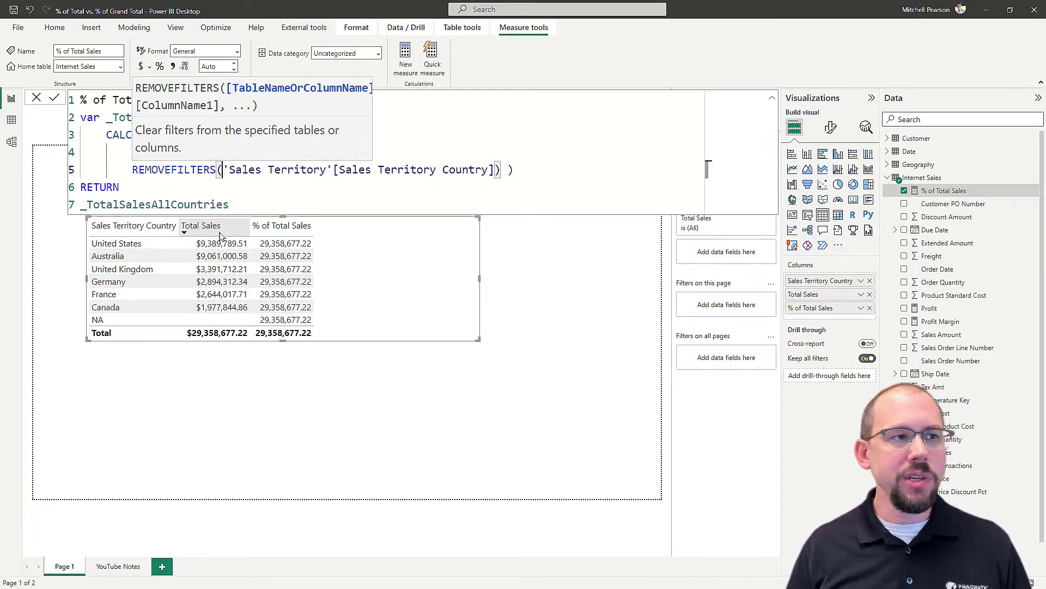
click(494, 195)
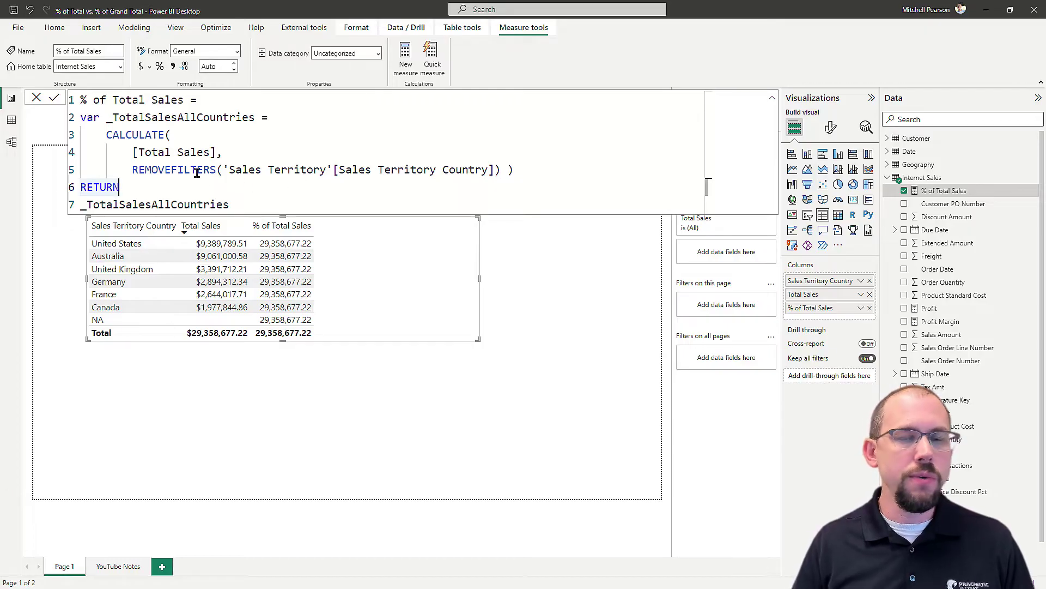
click(227, 201)
key(Return)
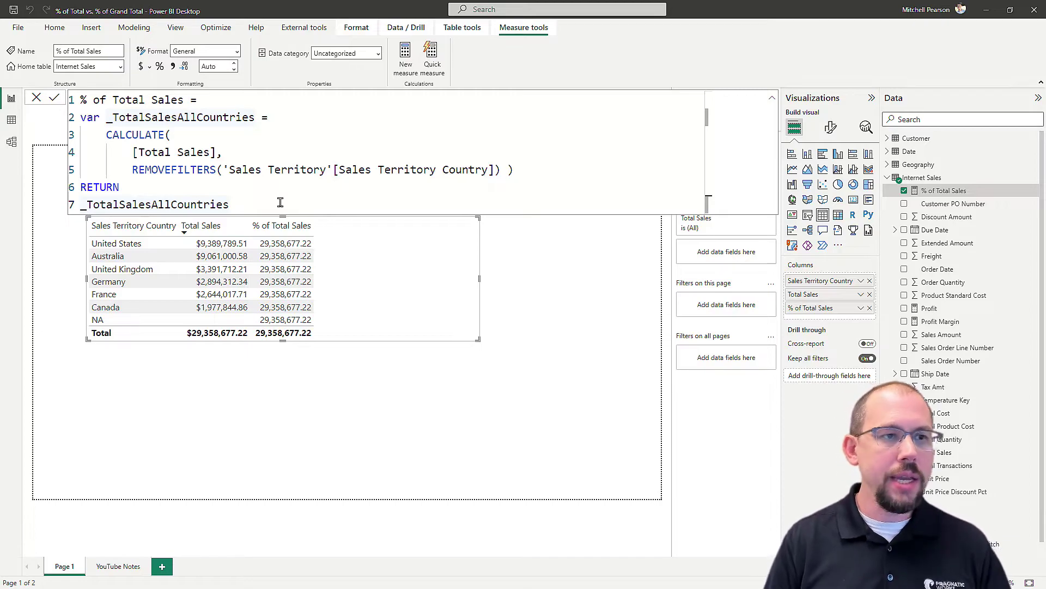
Step: Change REMOVEFILTERS back to ALL and recommit the measure
double_click(174, 169)
text(ALL)
key(Return)
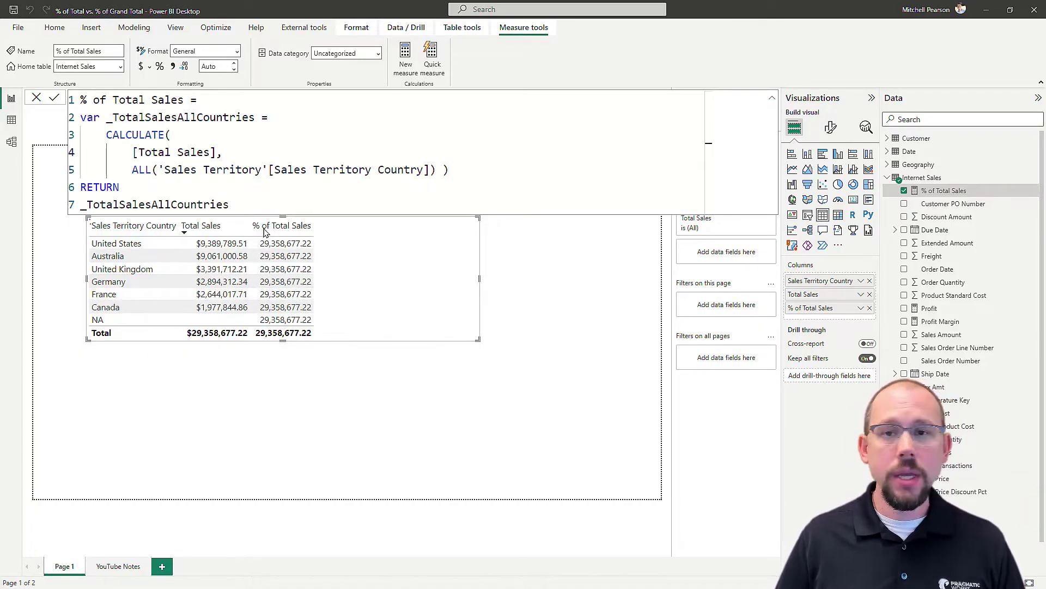
Step: Start a DIVIDE after RETURN with [Total Sales] as the numerator
click(170, 192)
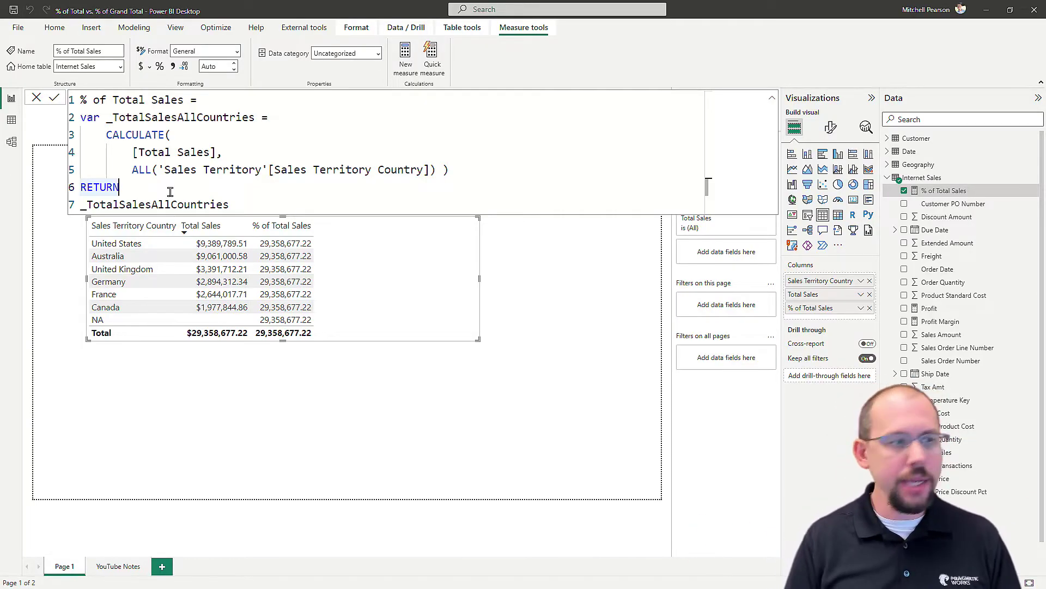
key(Return)
text(divi)
key(Tab)
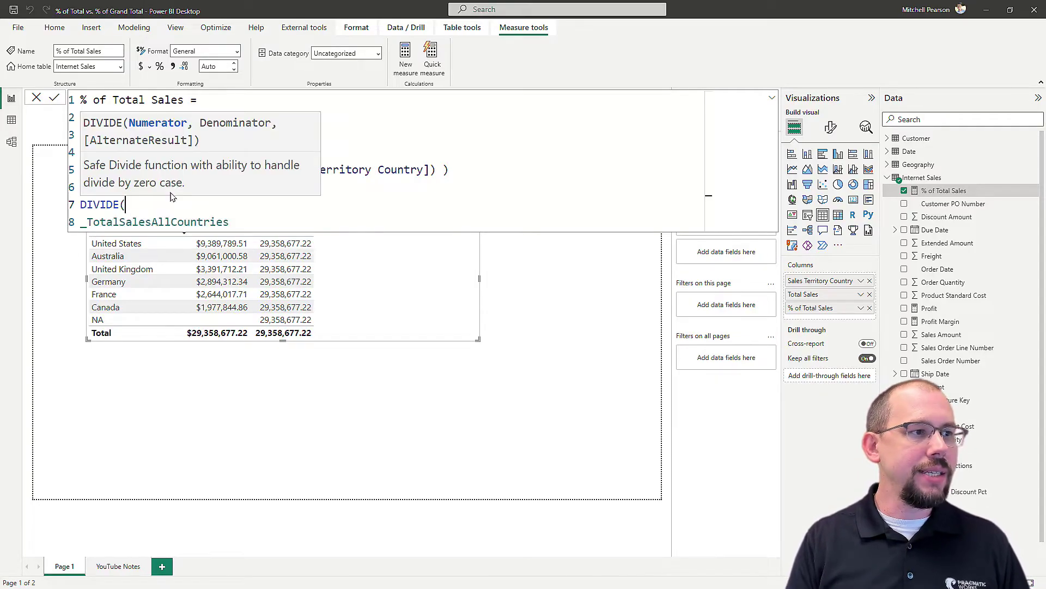
key(Return)
text([ot)
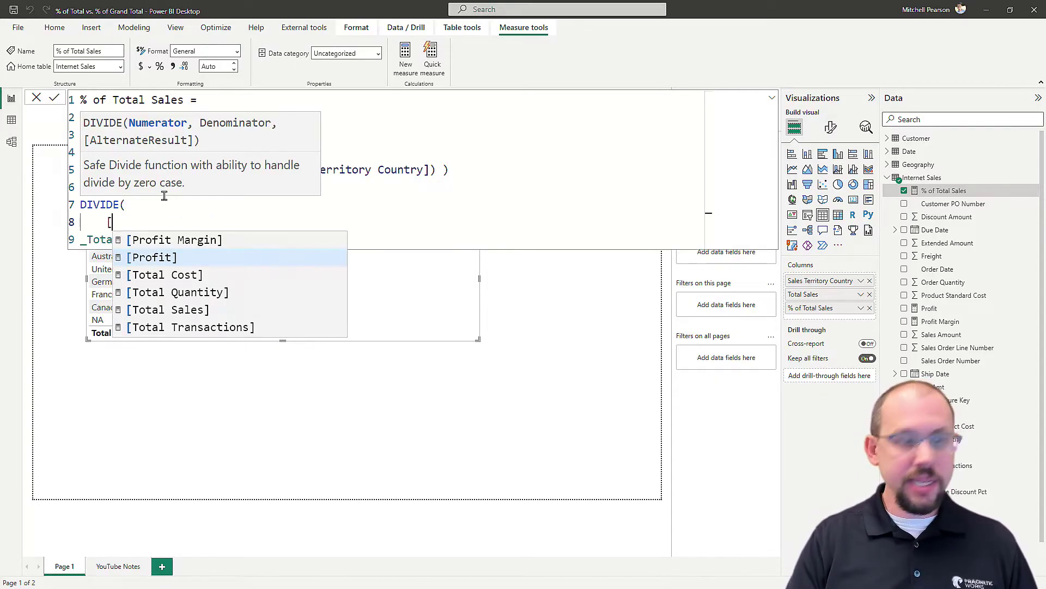
key(BackSpace)
key(BackSpace)
text(total)
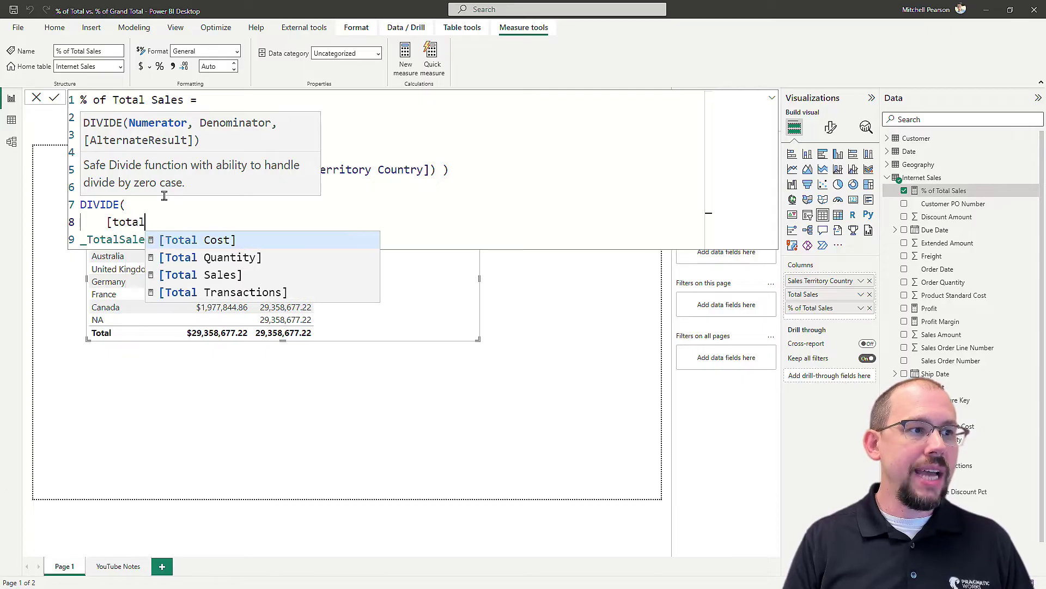
key(Down)
key(Down)
key(Tab)
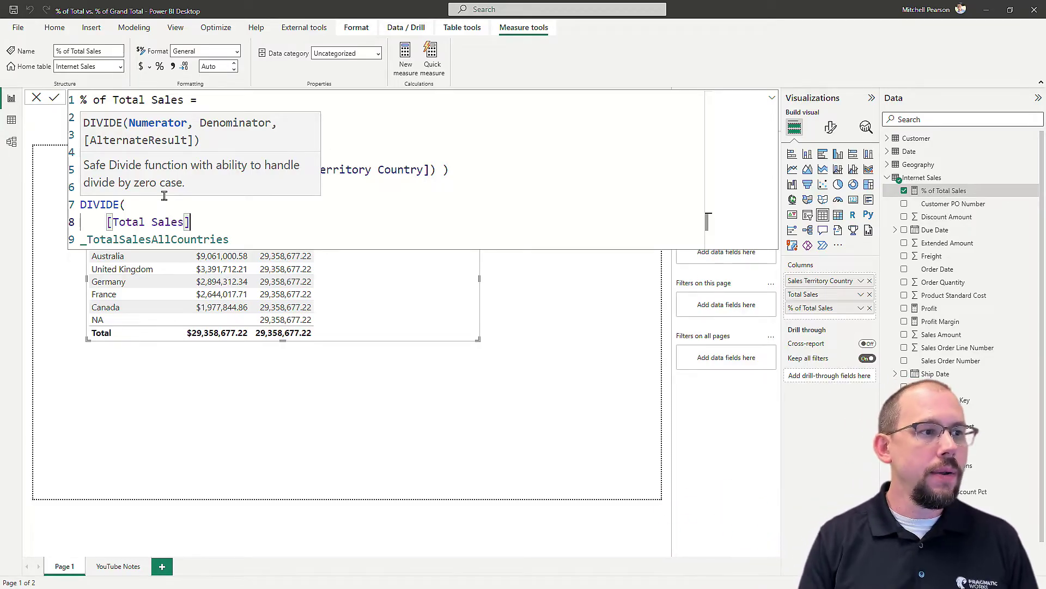
Step: Make _TotalSalesAllCountries the indented denominator, close DIVIDE, and commit the measure
text(,)
key(Down)
key(Home)
key(Tab)
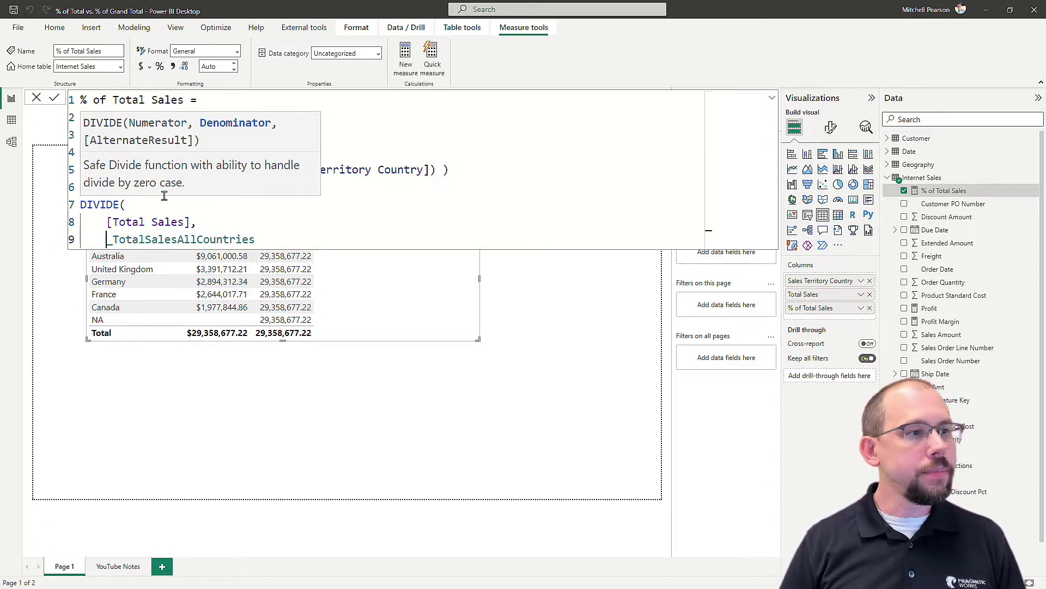
key(End)
text())
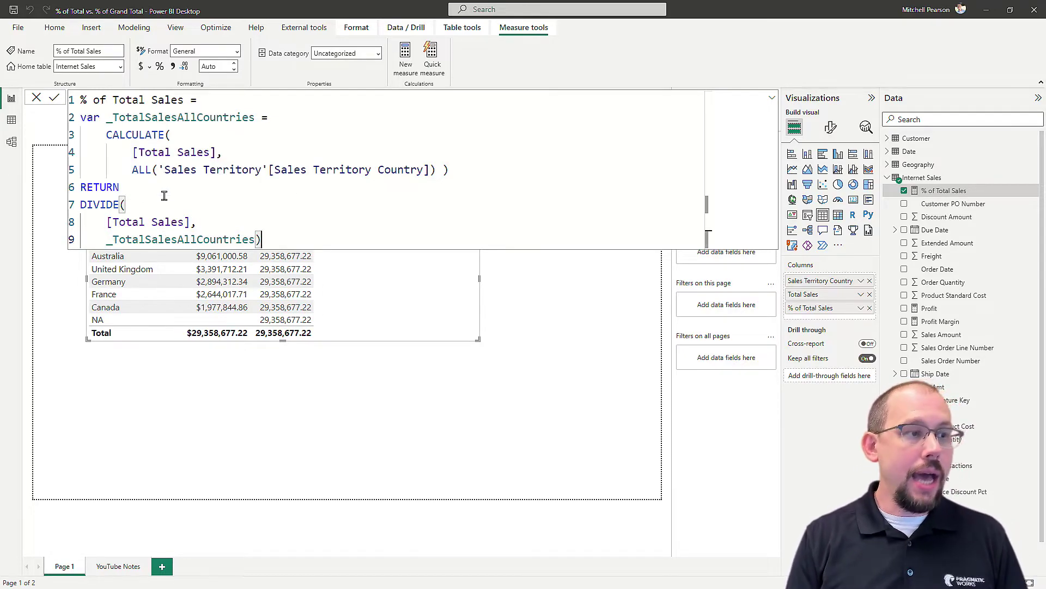
key(Return)
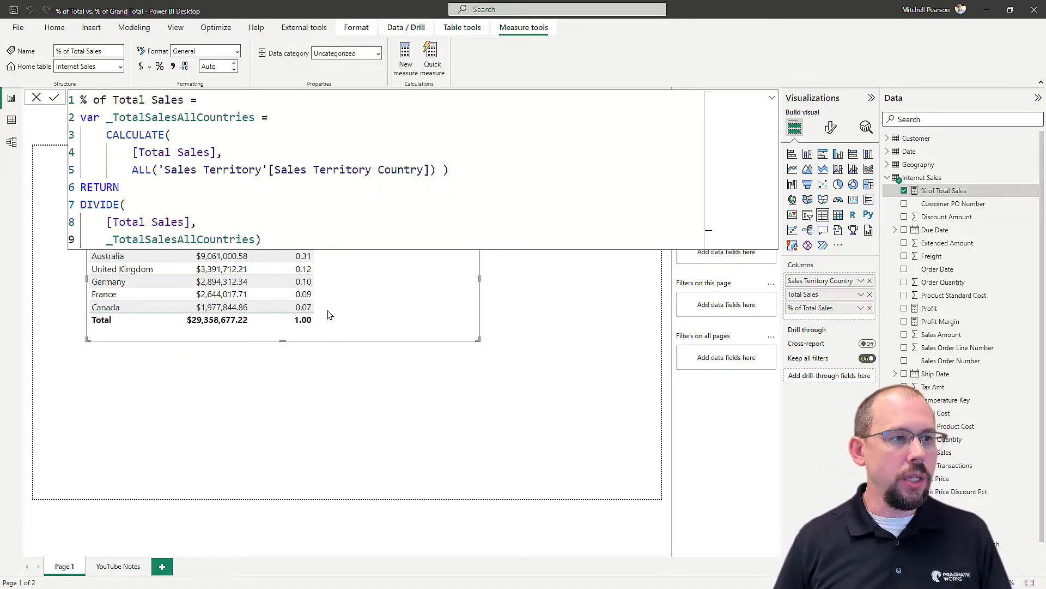
Step: Format % of Total Sales as Percentage with 2 decimal places
click(159, 67)
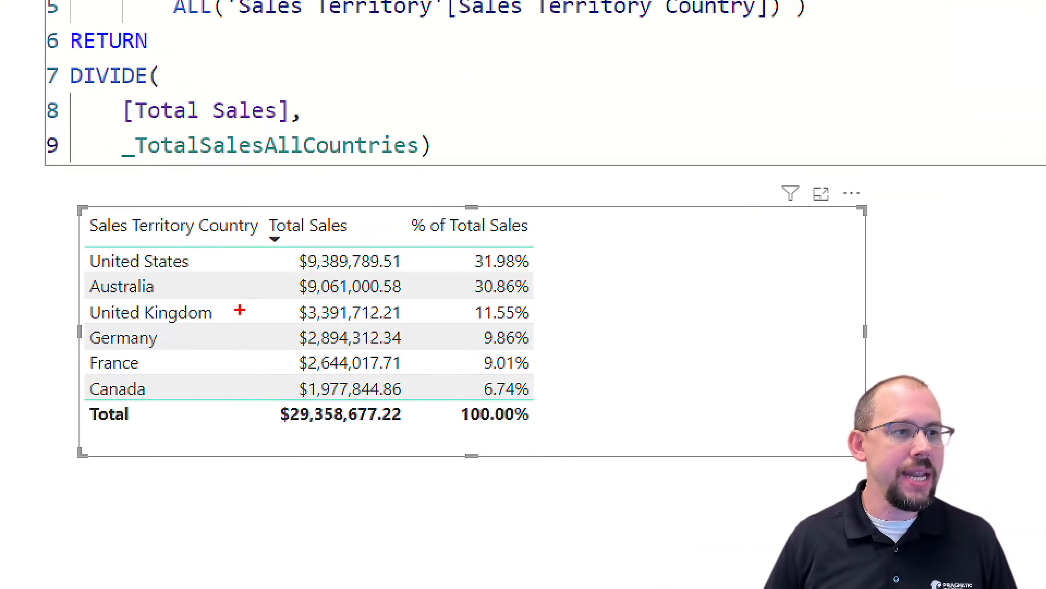
mouse_move(292, 243)
mouse_down()
mouse_move(427, 283)
mouse_move(421, 274)
mouse_up()
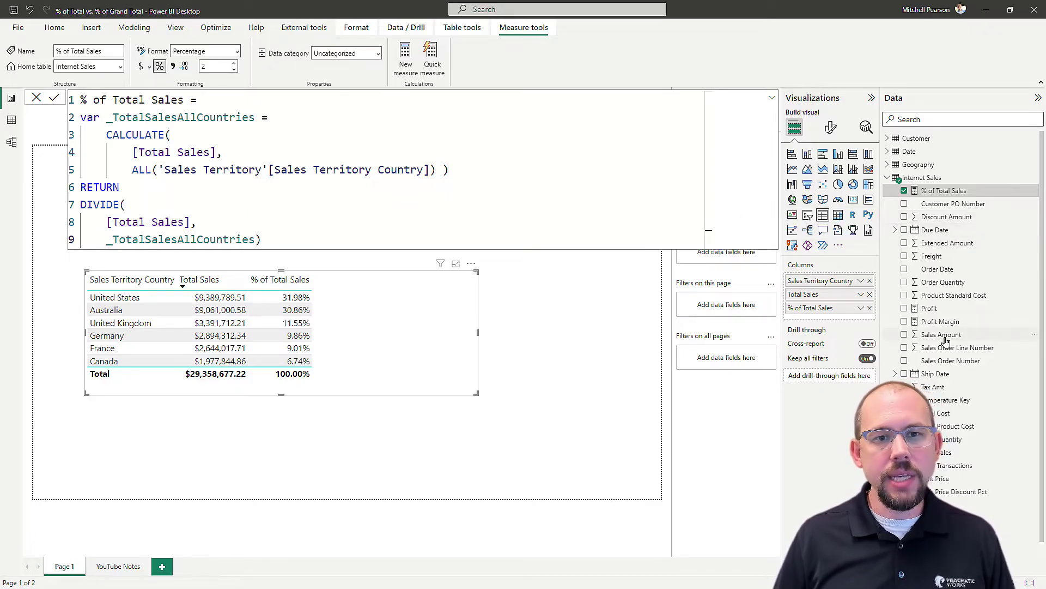
Step: Add Total Sales to the table again and show it as Percent of grand total
drag(947, 452, 330, 297)
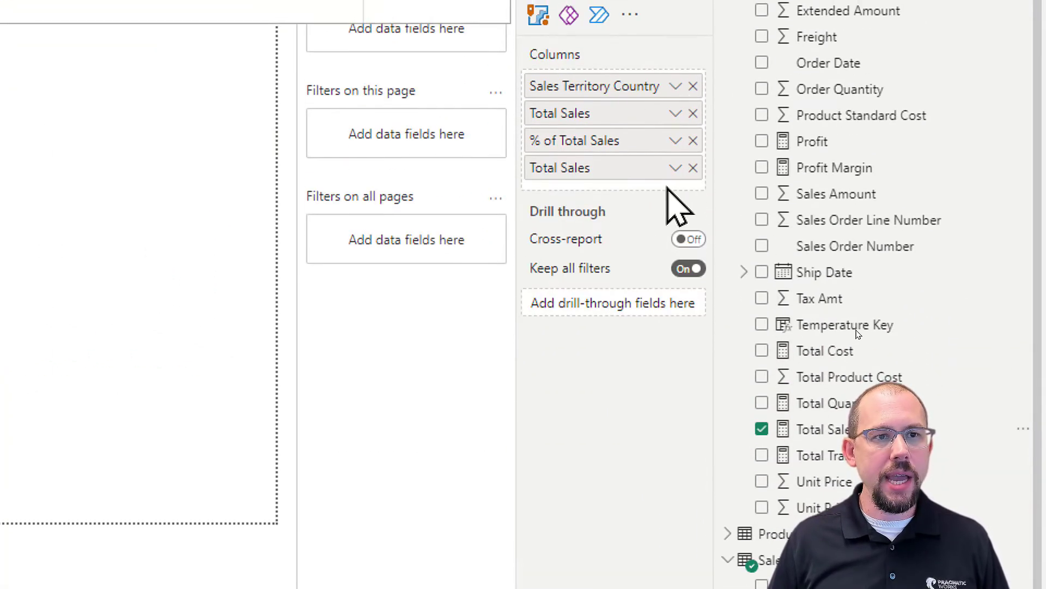
click(675, 169)
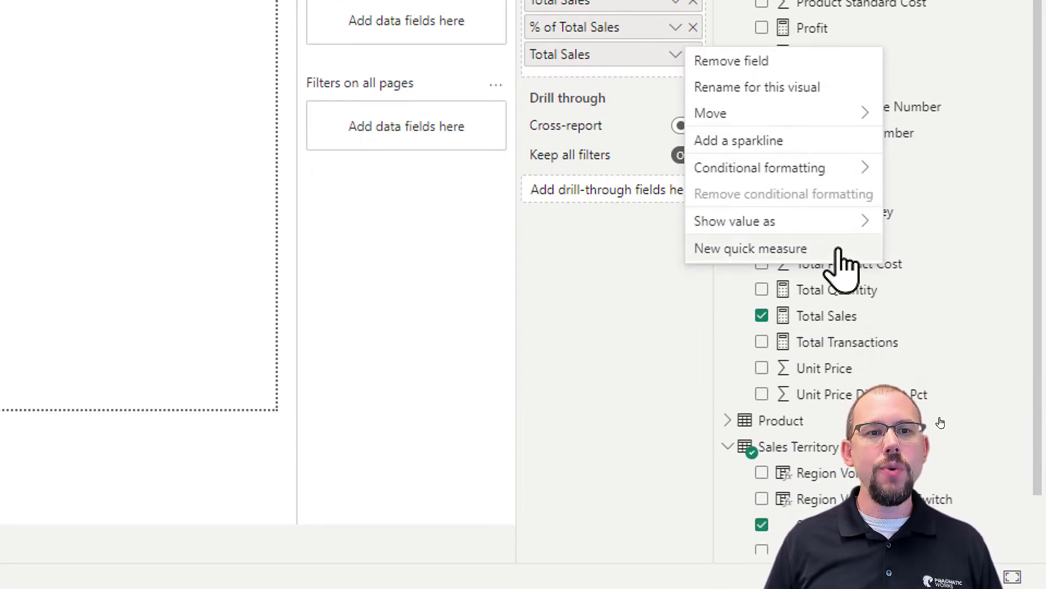
mouse_move(808, 226)
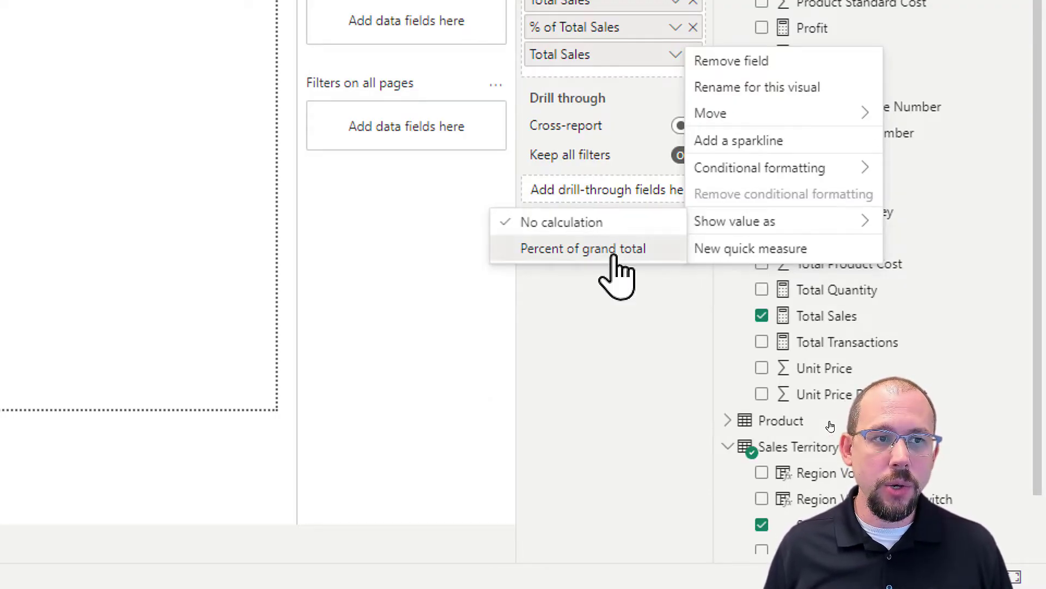
click(583, 248)
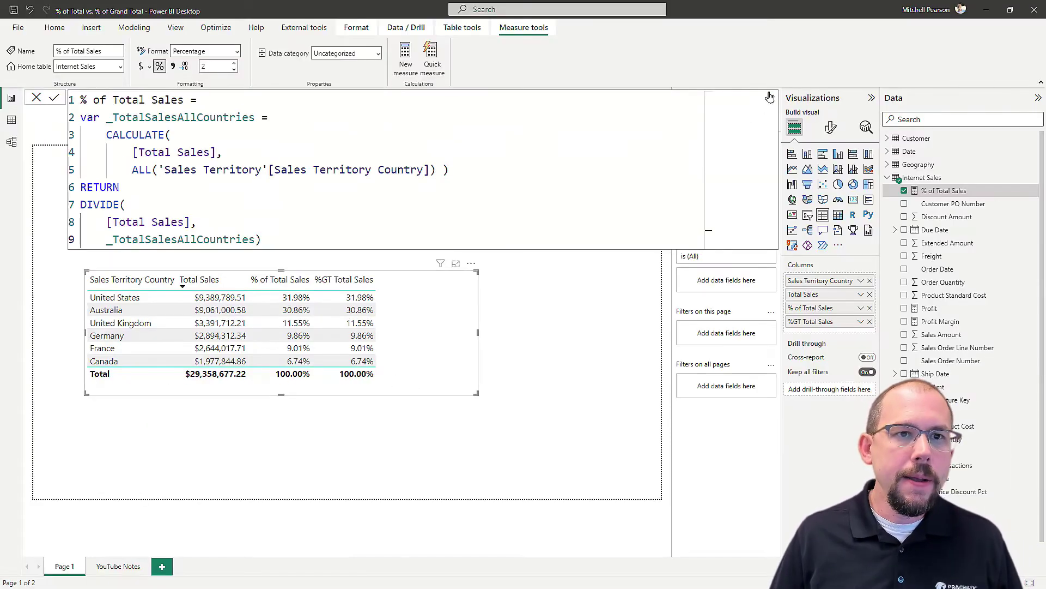
Step: Collapse the formula bar to one line and move the table up under the slicer
click(773, 97)
click(773, 98)
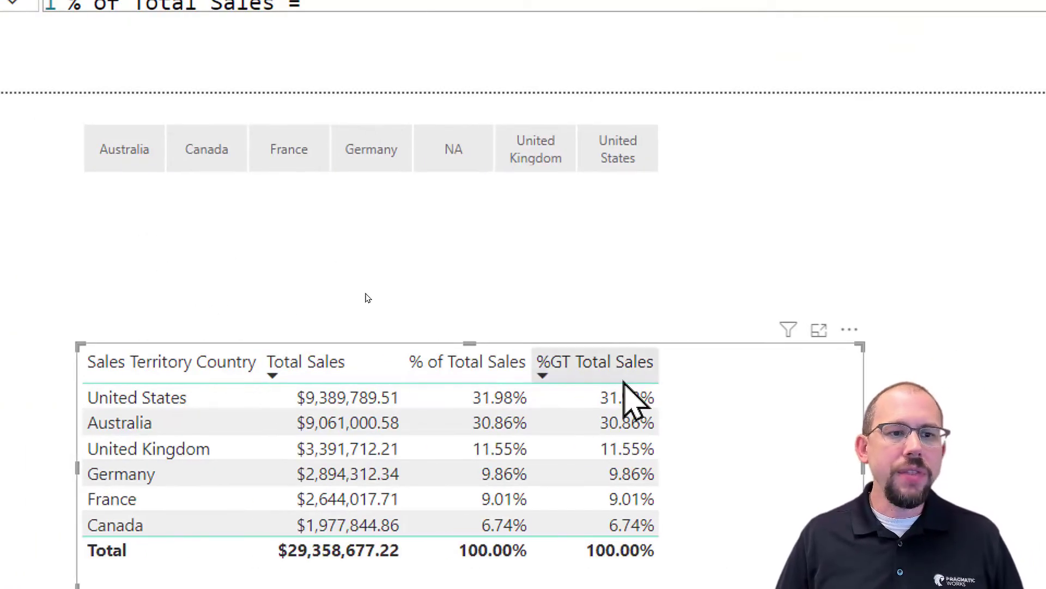
drag(726, 404, 738, 259)
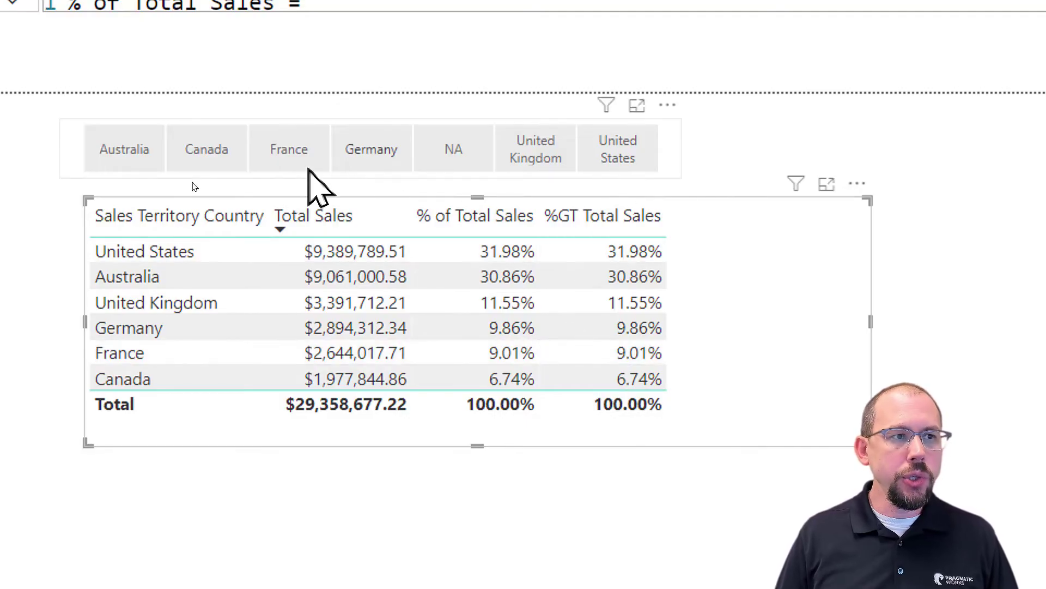
Step: Select Canada, France and Germany together in the country slicer
click(212, 162)
ctrl+click(294, 159)
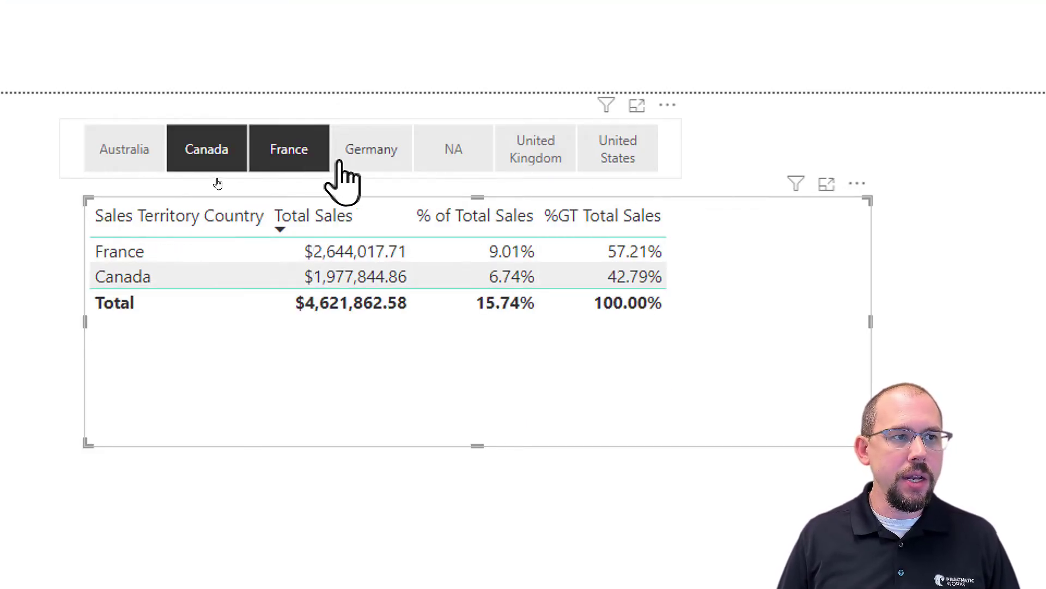
ctrl+click(370, 158)
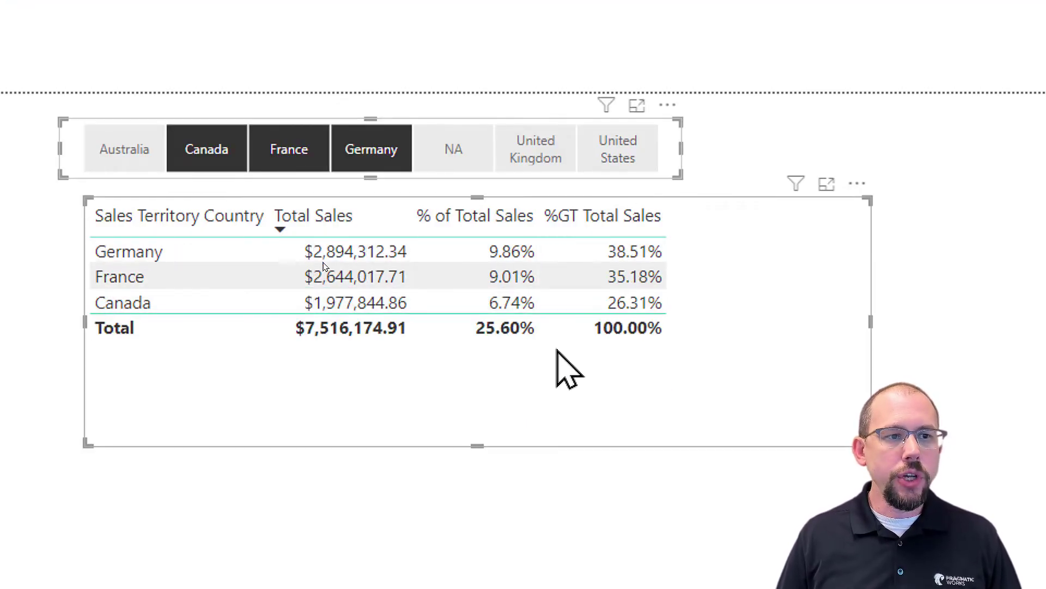